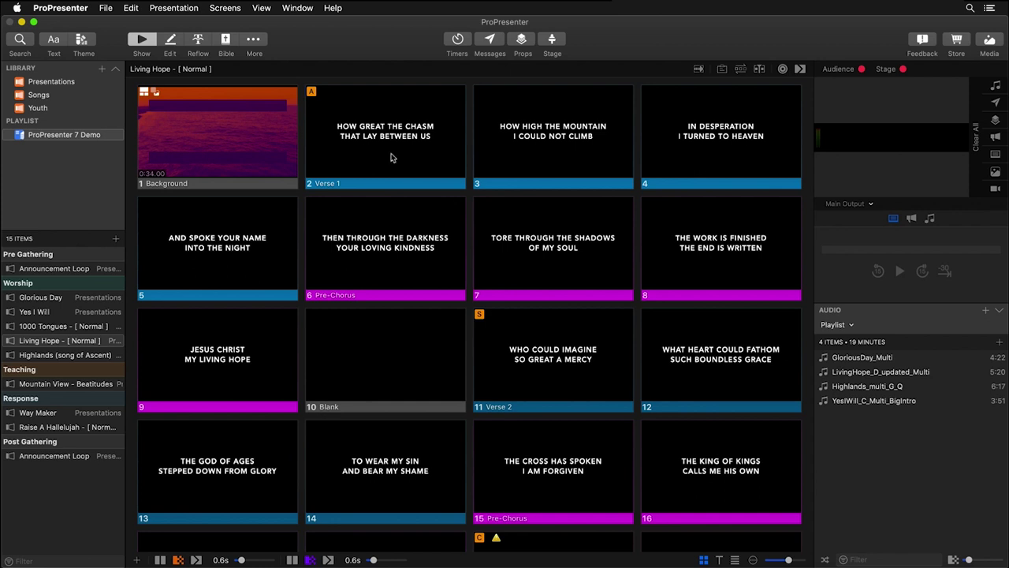
# Open Screen Configuration and keep Main Output on the 5760 x 1080 Triplewide output
pyautogui.click(226, 8)
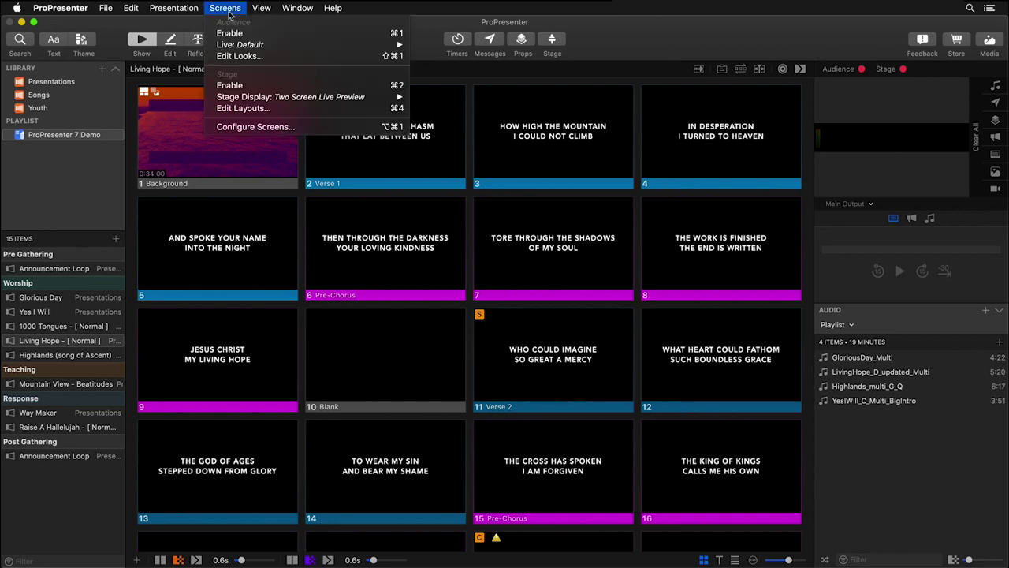
pyautogui.click(275, 129)
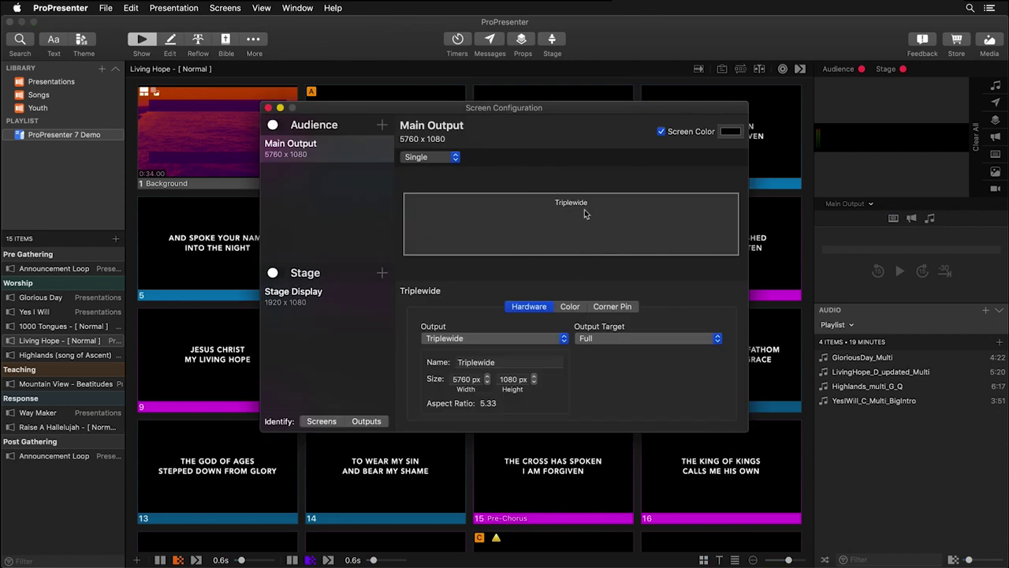
pyautogui.click(552, 342)
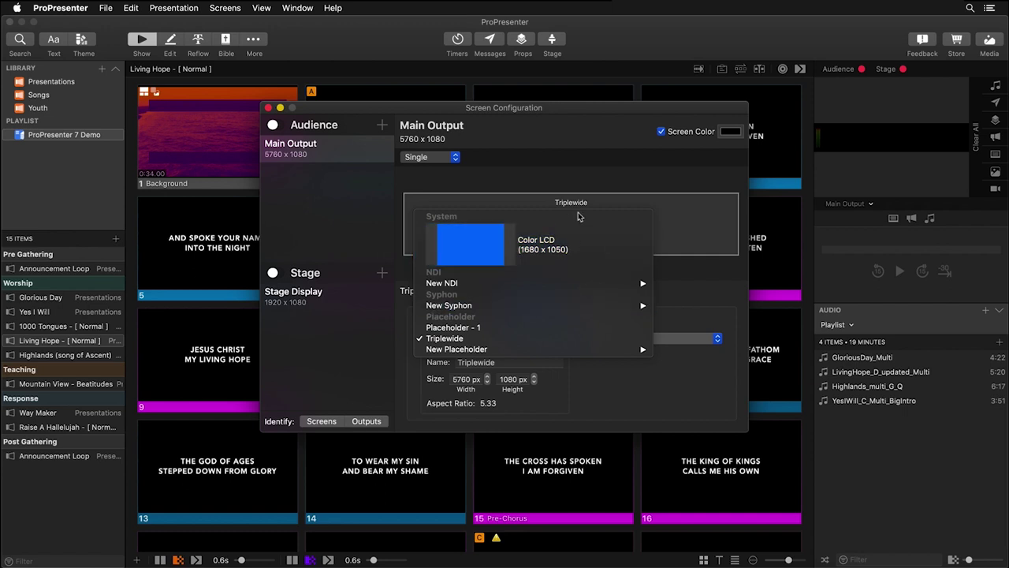
pyautogui.click(498, 341)
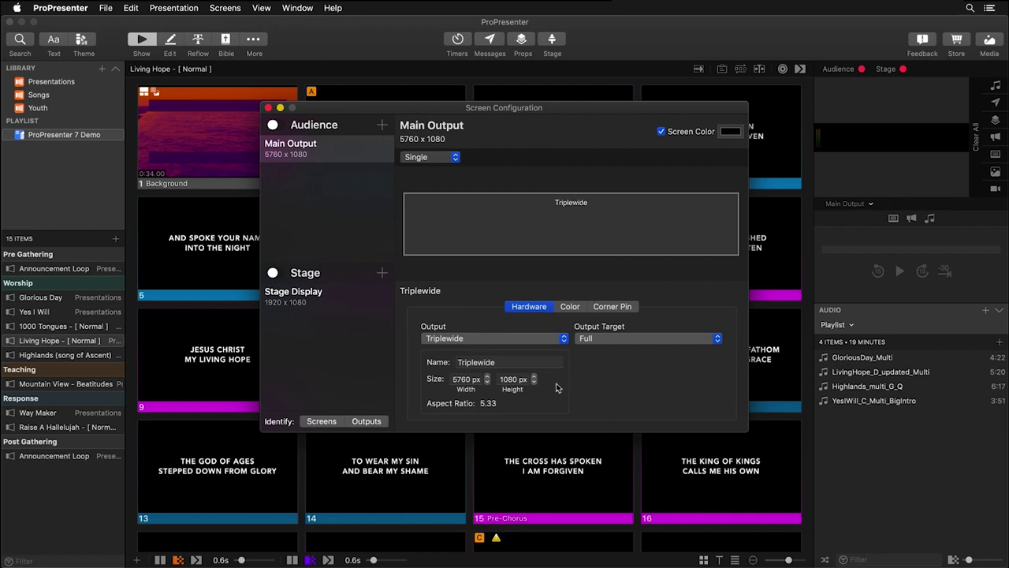
# Split Main Output's Triplewide target 3 x 1 and align it to the left segment
pyautogui.click(614, 339)
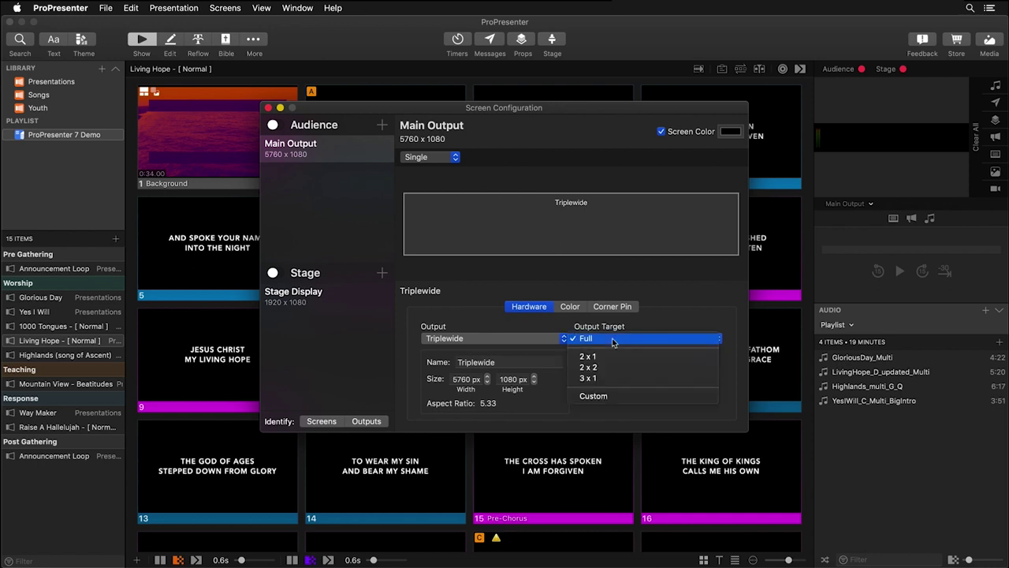
pyautogui.click(607, 382)
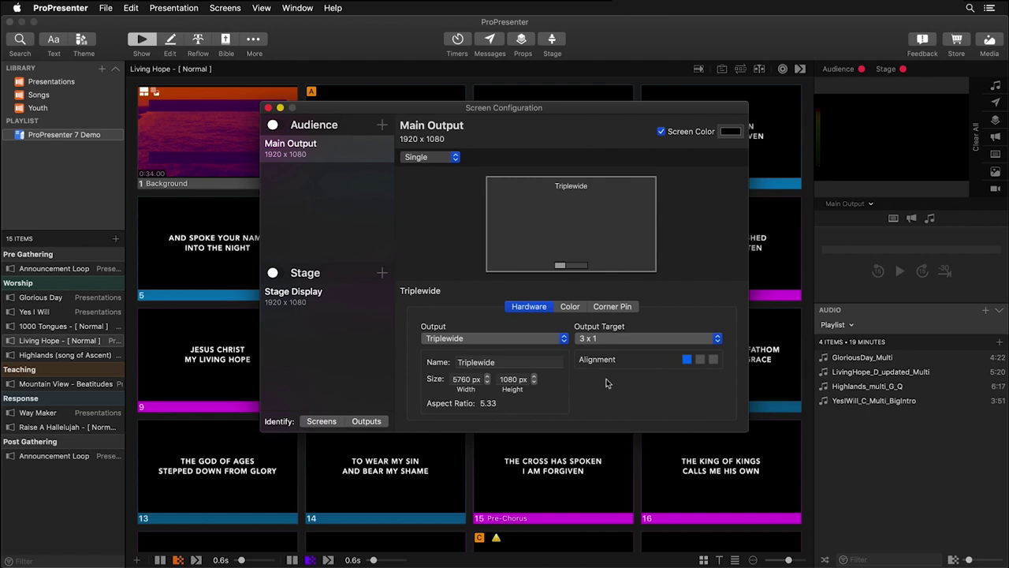
pyautogui.click(701, 360)
pyautogui.click(711, 360)
pyautogui.click(700, 360)
pyautogui.click(714, 361)
pyautogui.click(688, 361)
pyautogui.click(381, 126)
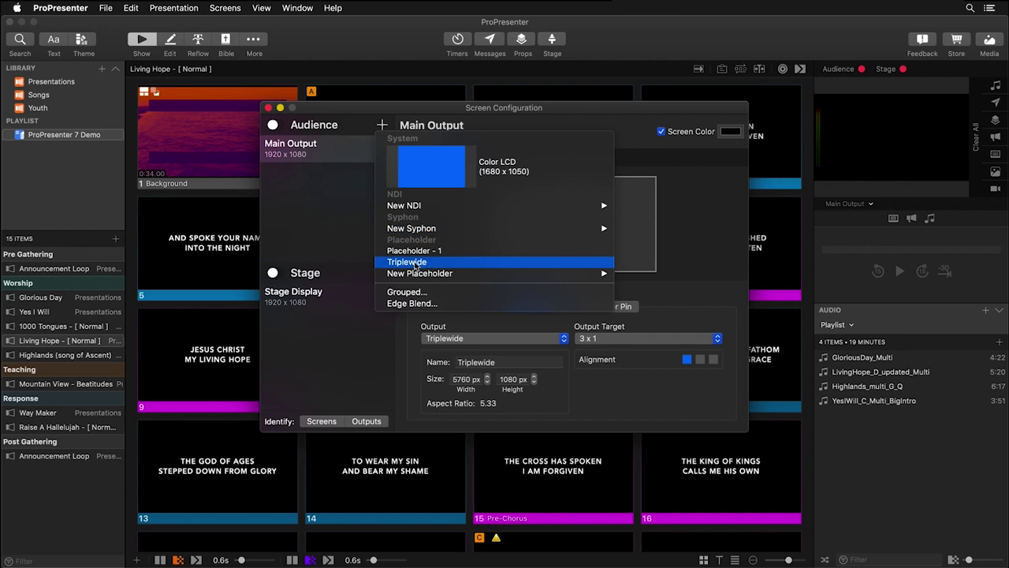
# Add a Triplewide audience screen on the middle 3 x 1 segment and name it IMAG
pyautogui.click(410, 262)
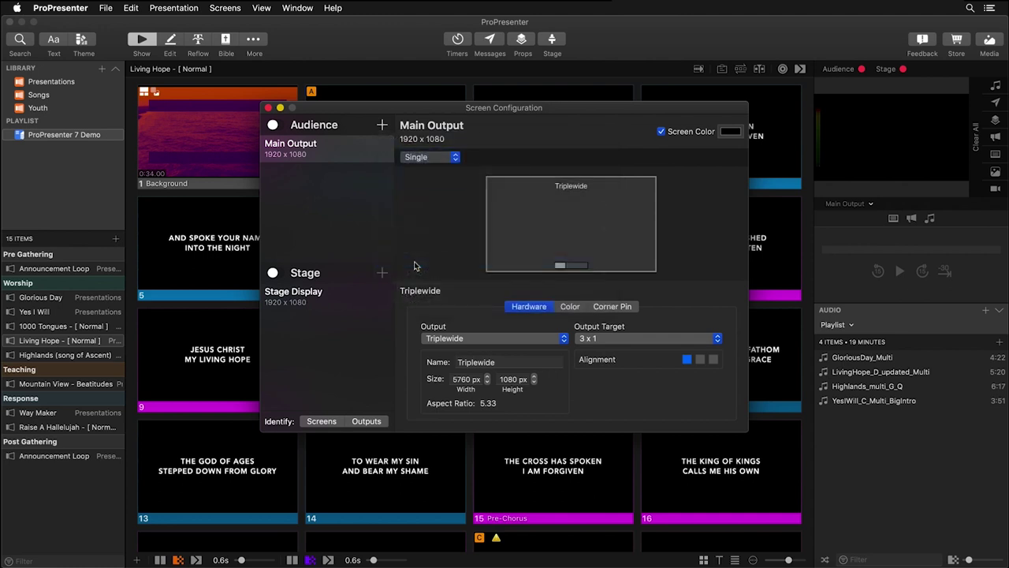
pyautogui.click(597, 339)
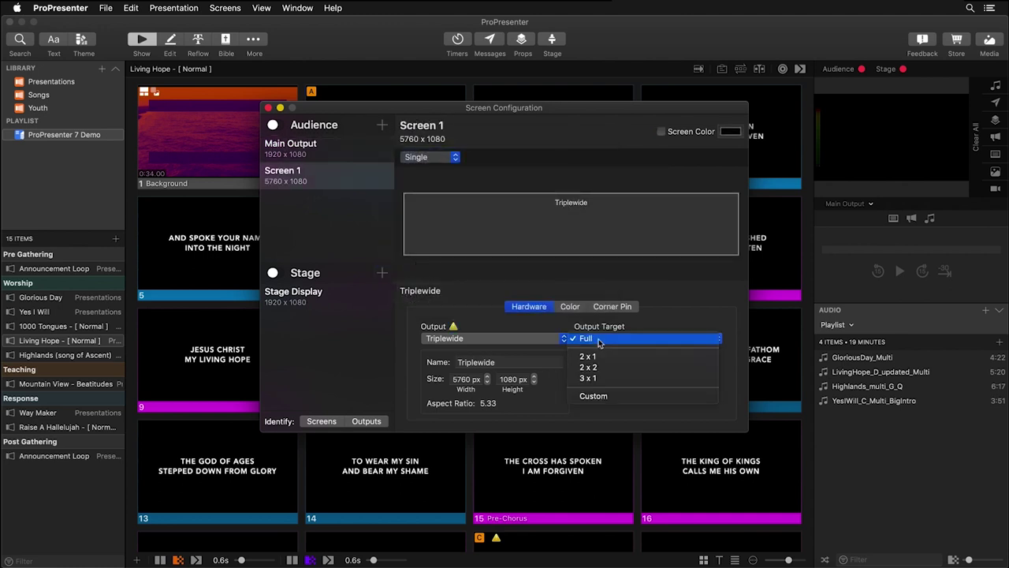
pyautogui.click(597, 380)
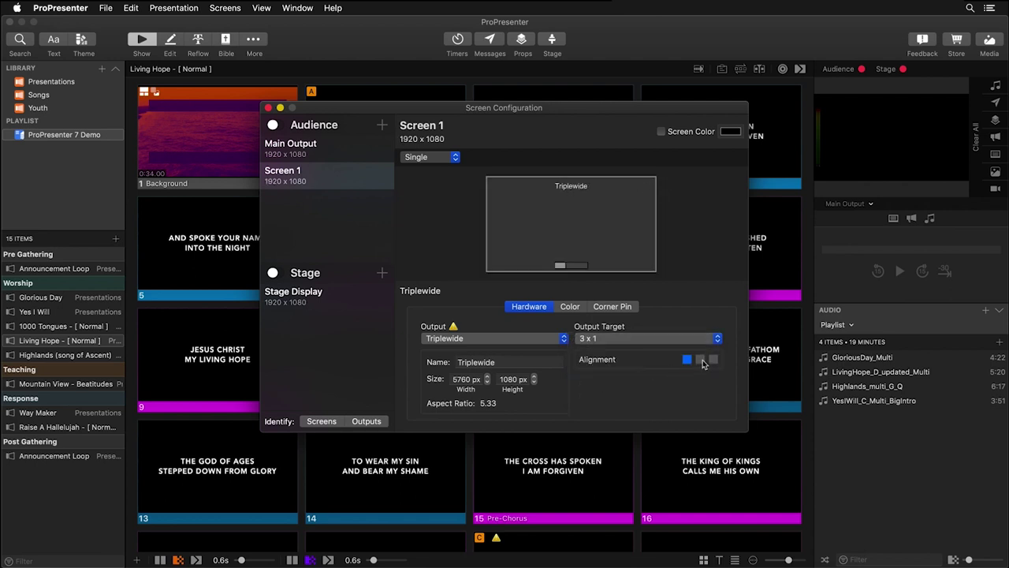
pyautogui.click(702, 360)
pyautogui.doubleClick(329, 171)
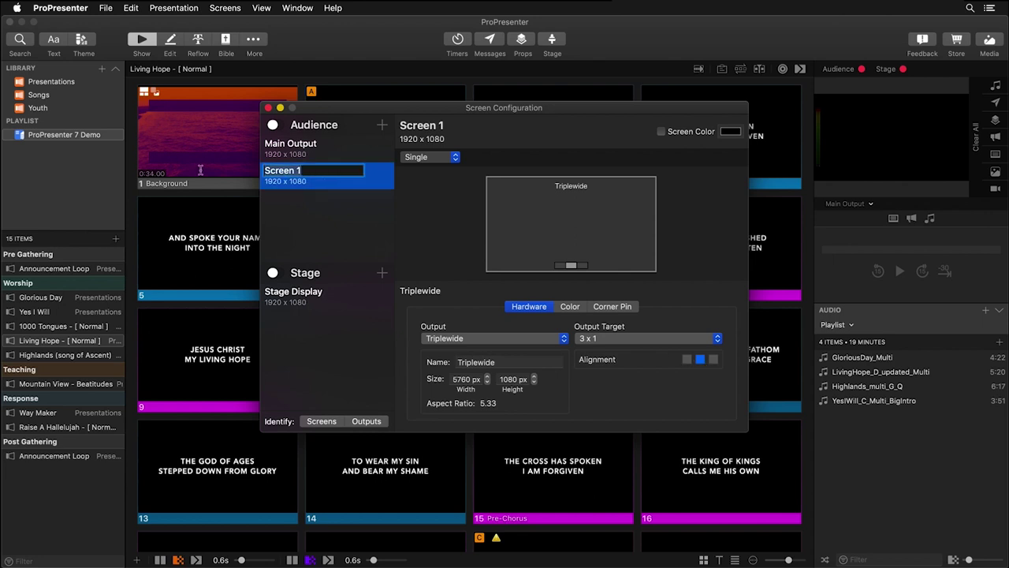
pyautogui.write('IMAG')
pyautogui.press('Return')
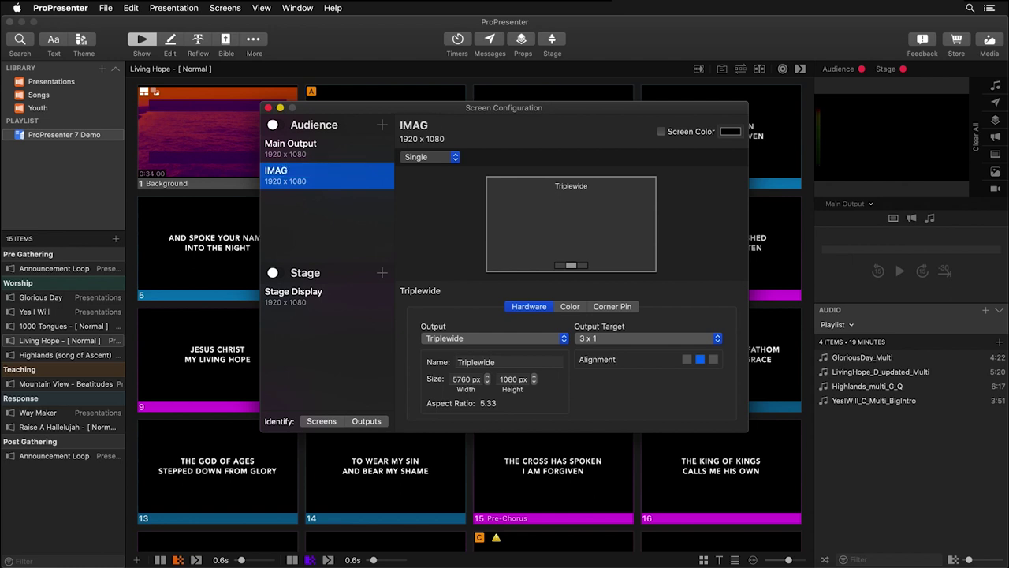
# Send Stage Display to Triplewide, split 3 x 1 and aligned to the right segment
pyautogui.click(337, 152)
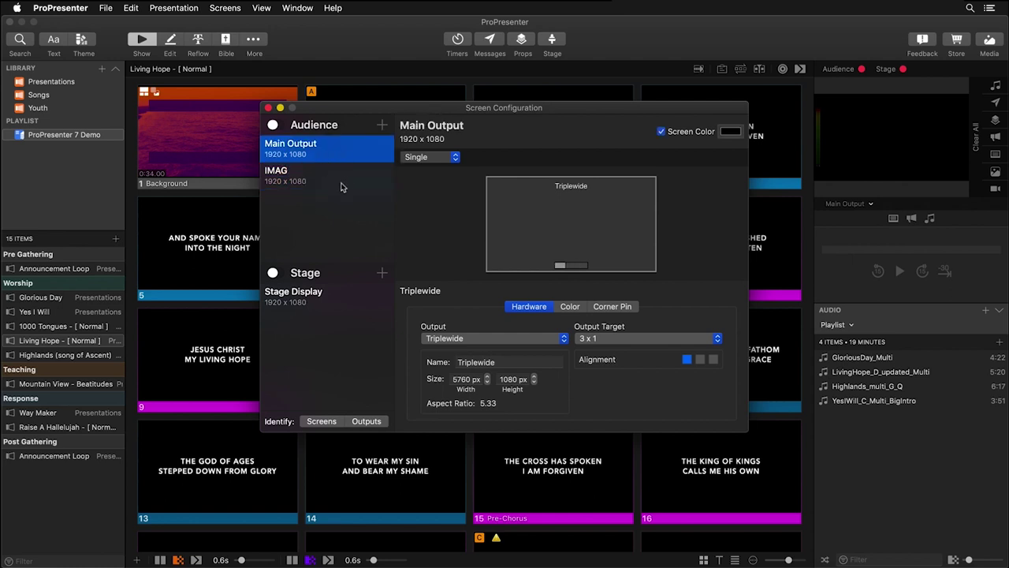
pyautogui.click(331, 182)
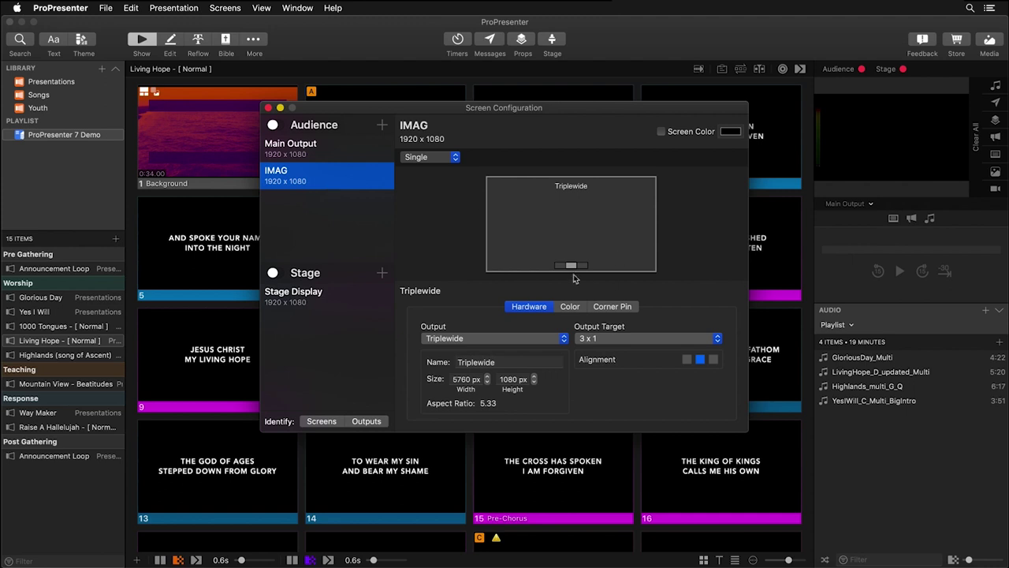
pyautogui.click(315, 297)
pyautogui.click(496, 339)
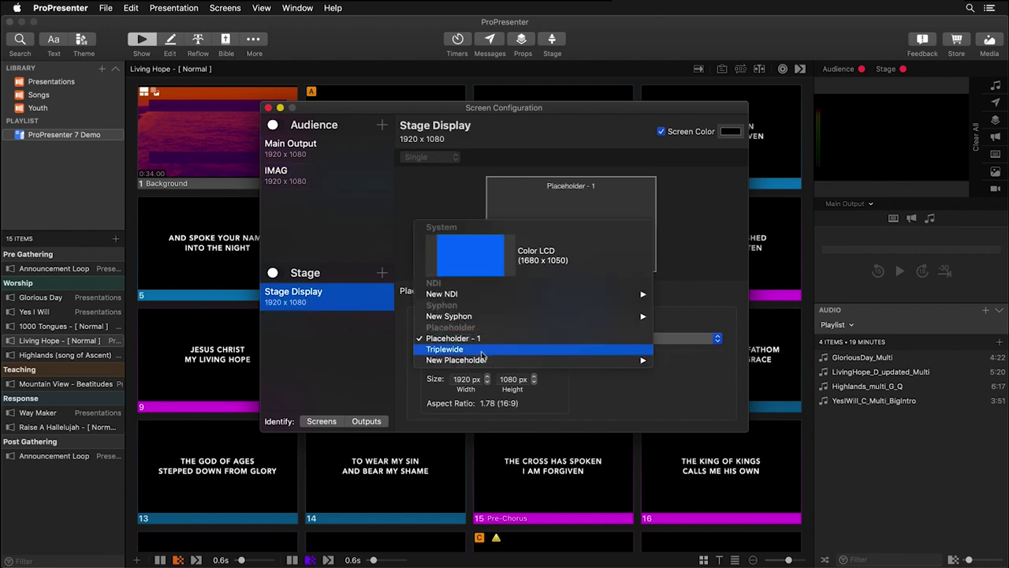
pyautogui.click(483, 353)
pyautogui.click(611, 340)
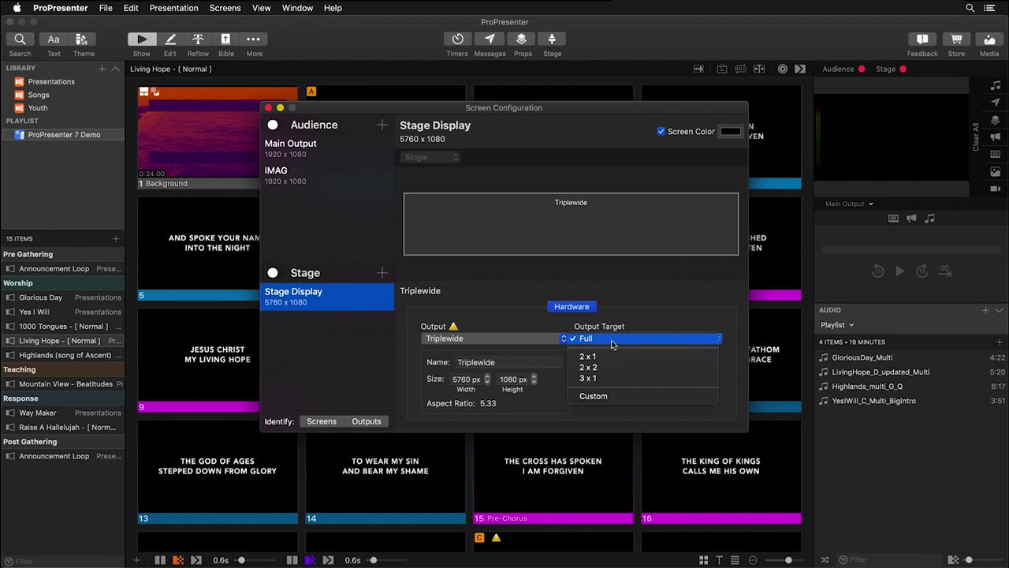
pyautogui.click(609, 380)
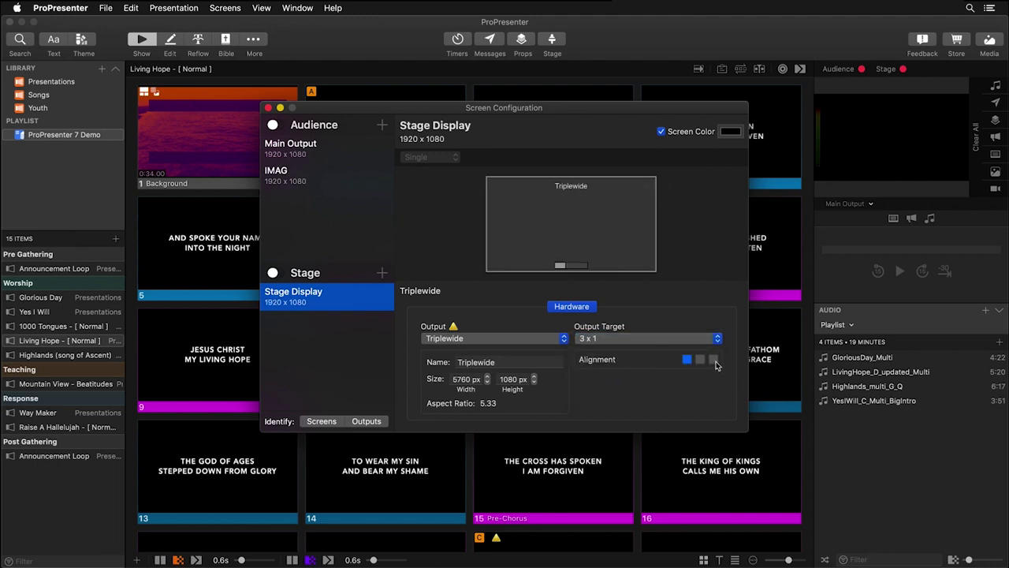
pyautogui.click(714, 361)
pyautogui.click(322, 148)
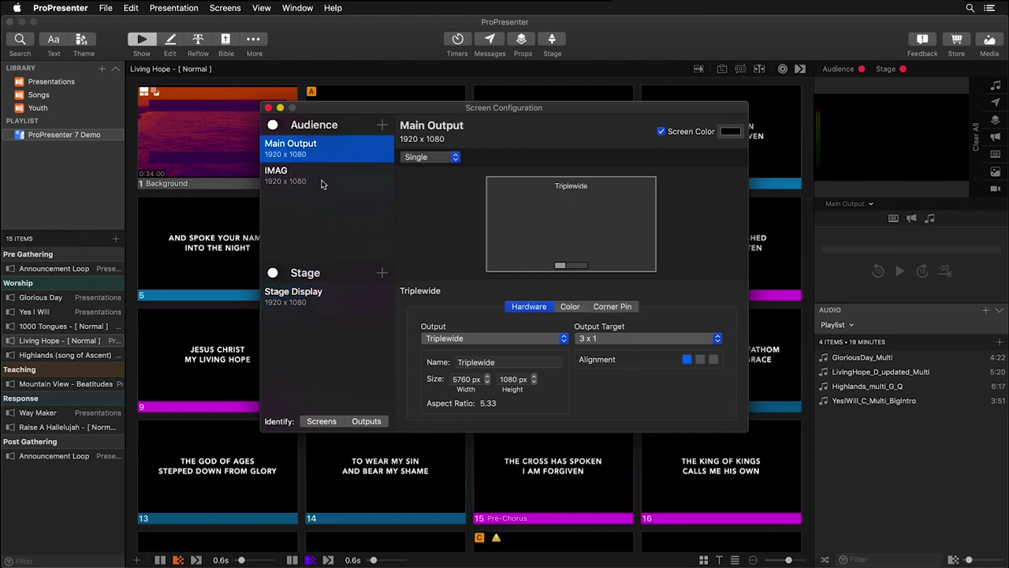
# Compare the IMAG and Stage Display screen settings
pyautogui.click(323, 183)
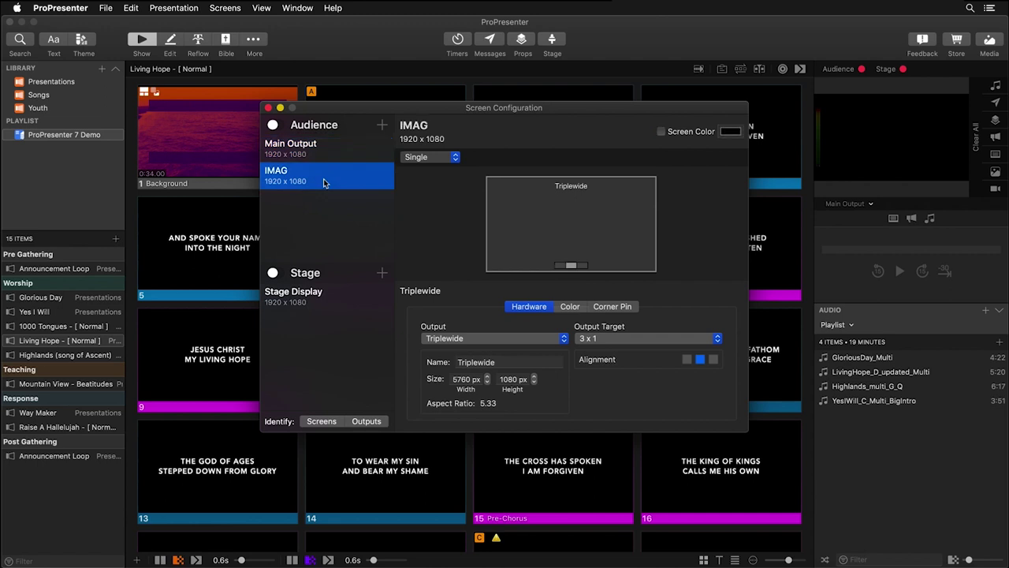
pyautogui.click(332, 297)
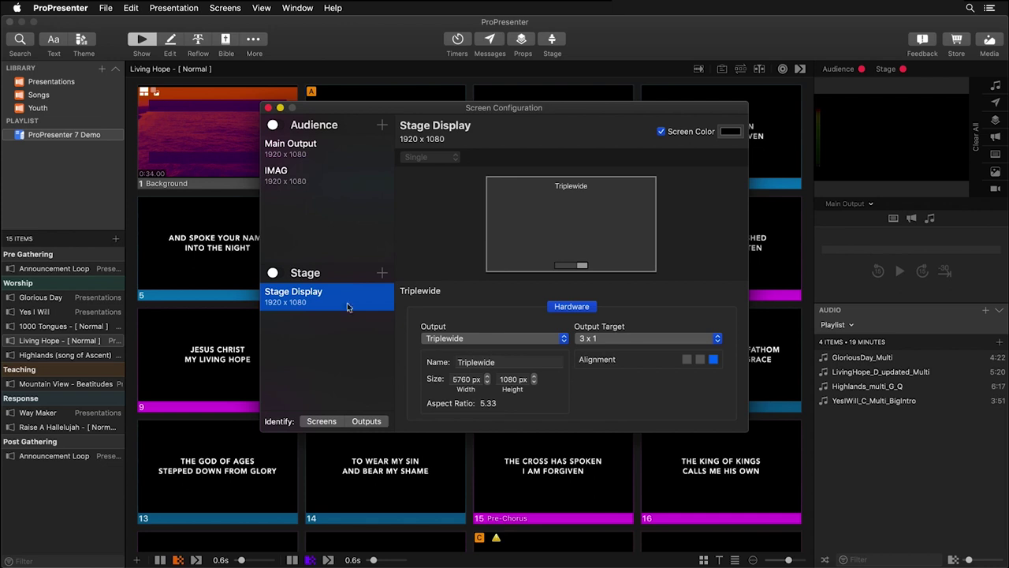
# Move Stage Display to a new 1920 x 1080 placeholder with a Full output target
pyautogui.click(484, 340)
pyautogui.moveTo(492, 348)
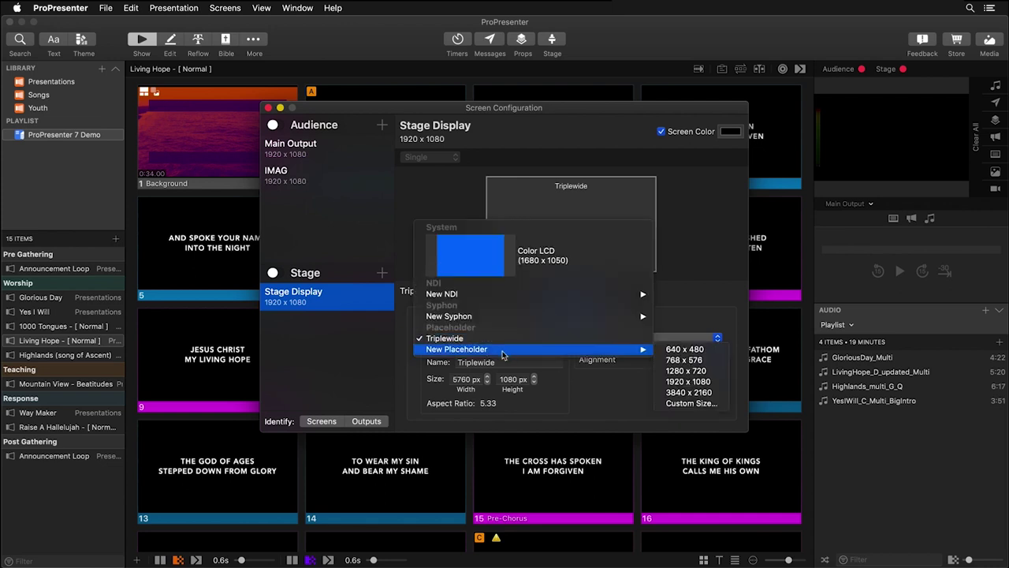
pyautogui.click(689, 382)
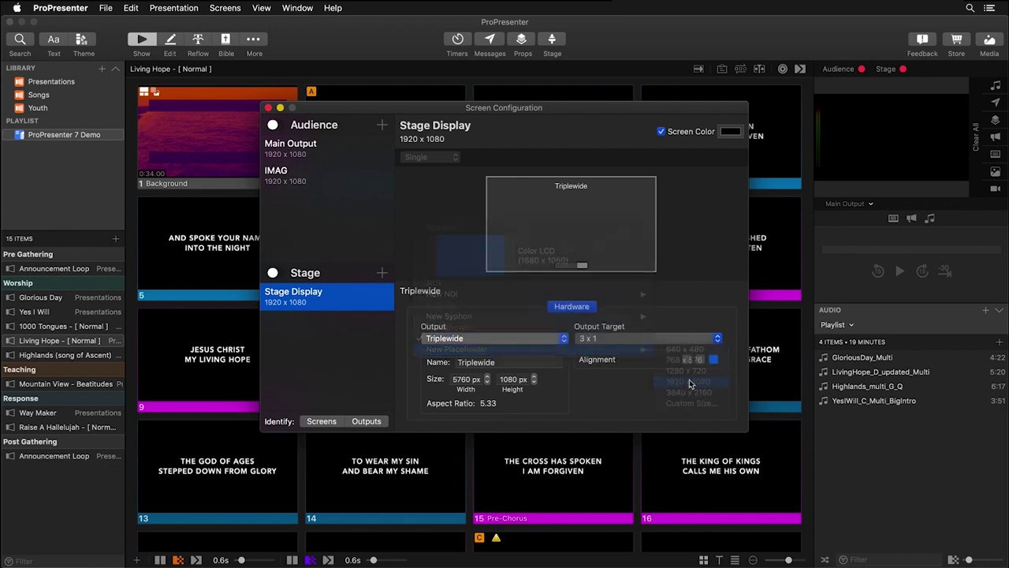
pyautogui.click(654, 338)
pyautogui.click(643, 302)
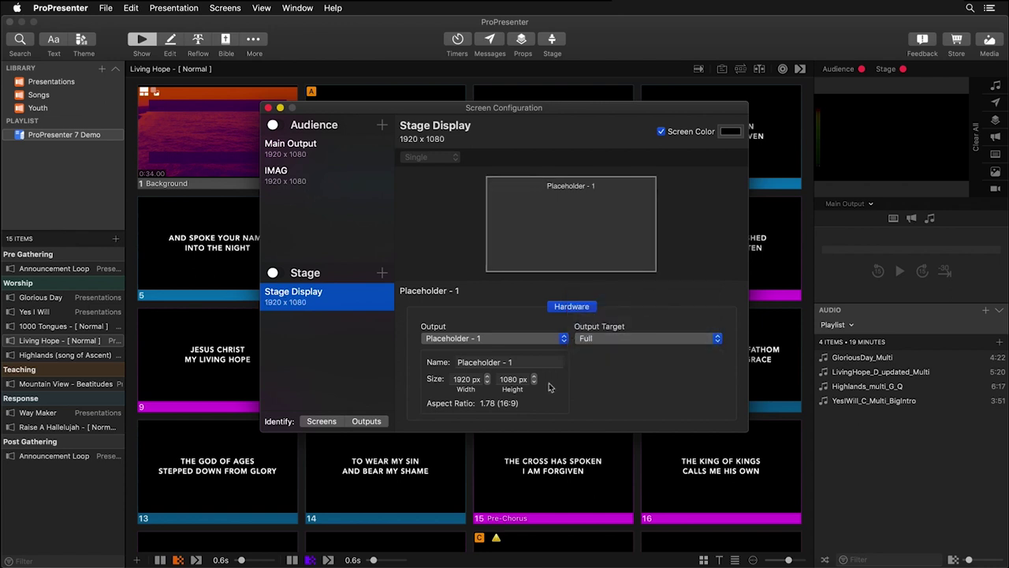
pyautogui.click(383, 126)
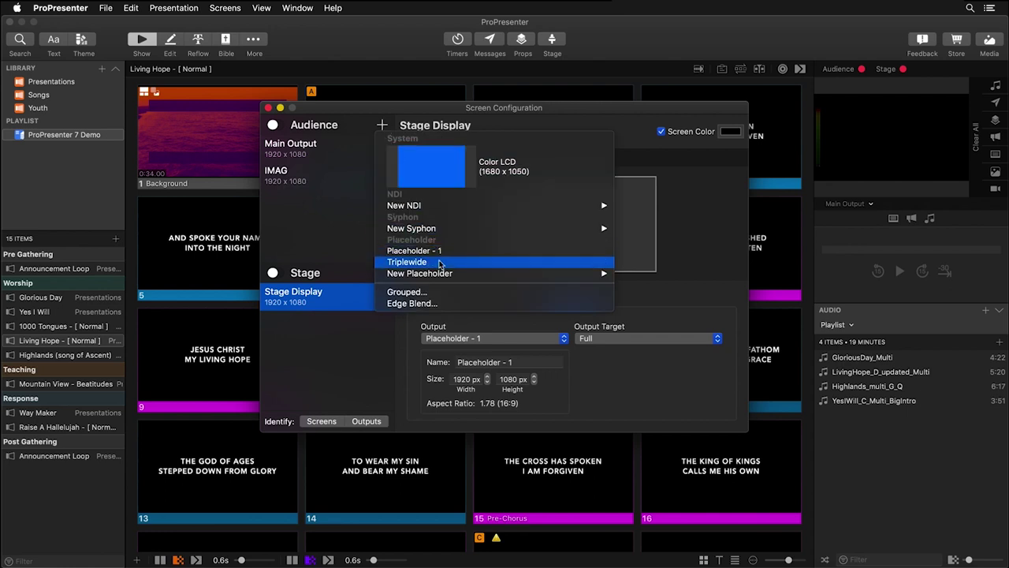
# Add a Triplewide audience screen on the right 3 x 1 segment
pyautogui.click(421, 264)
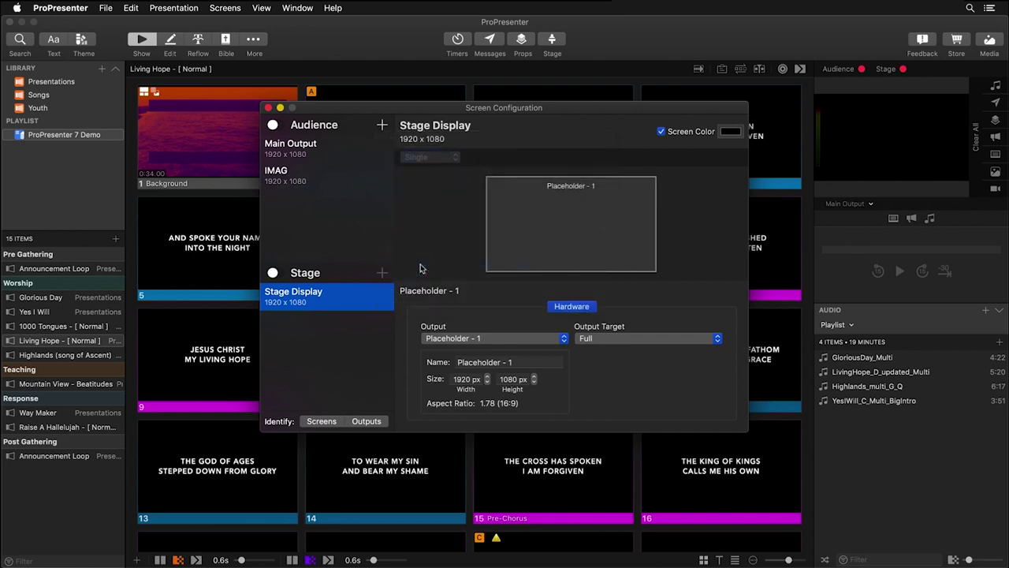
pyautogui.click(640, 340)
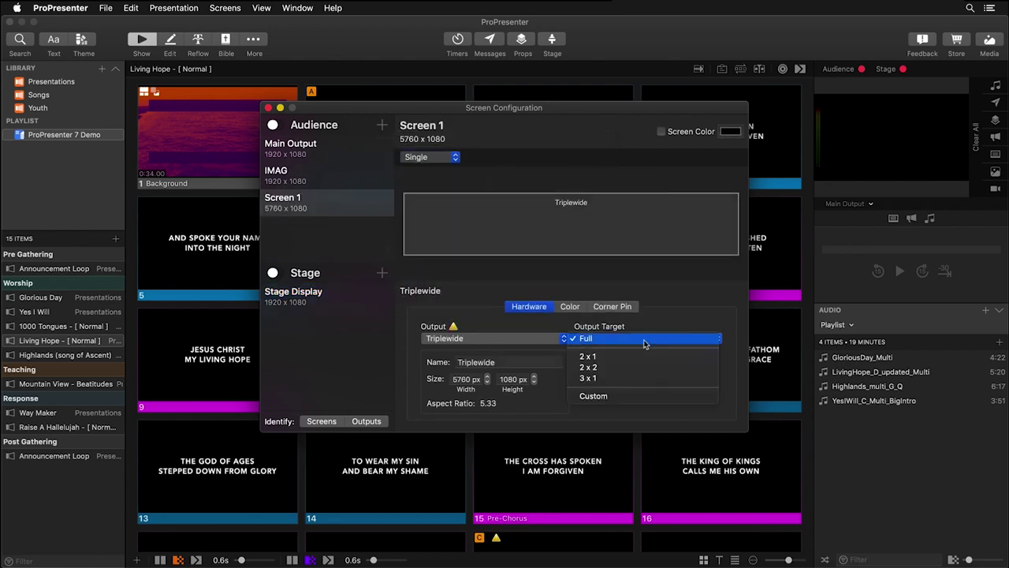
pyautogui.click(628, 379)
pyautogui.click(713, 360)
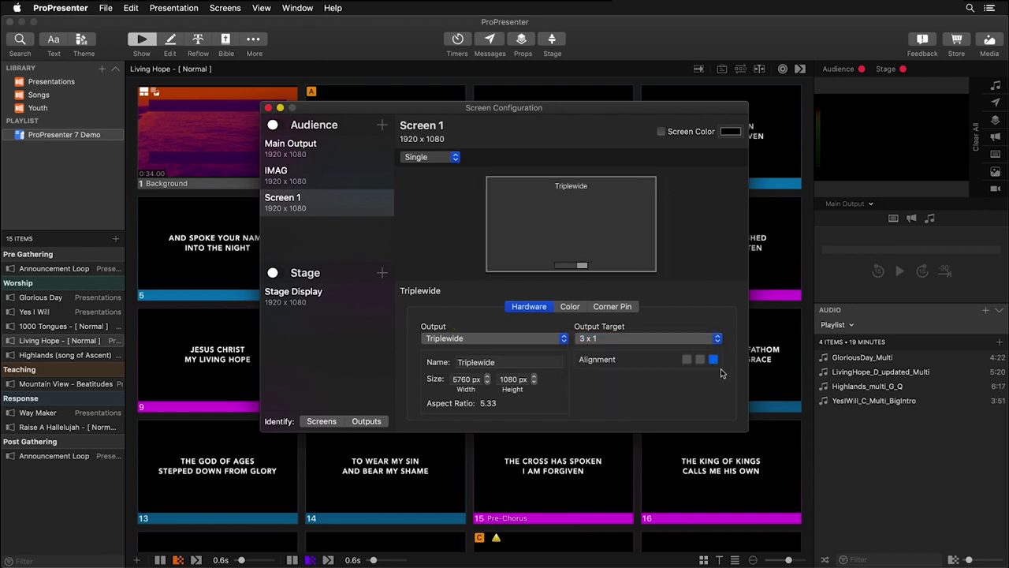
# Rename the new screen to Lobby
pyautogui.click(305, 204)
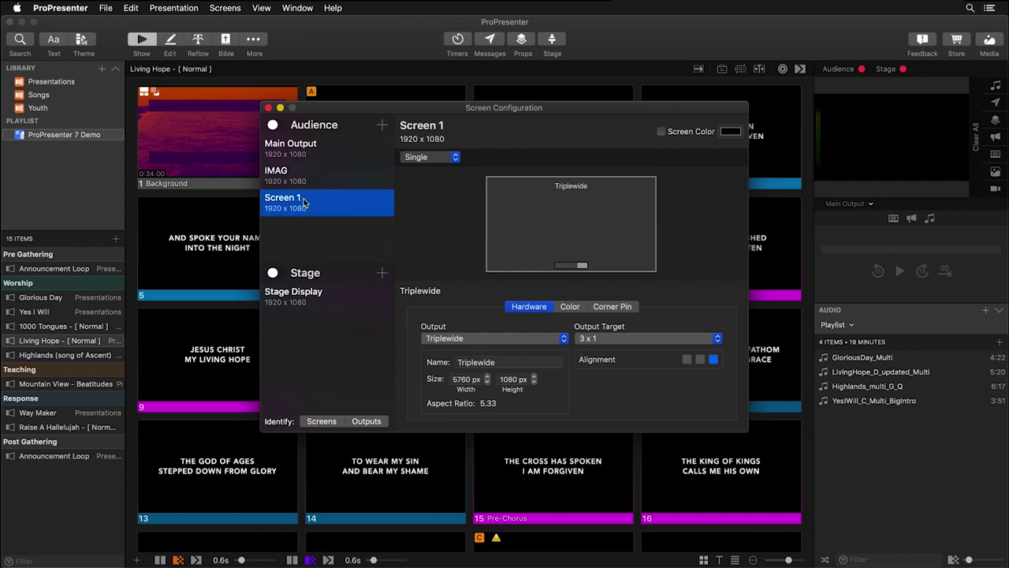
pyautogui.doubleClick(304, 204)
pyautogui.write('L')
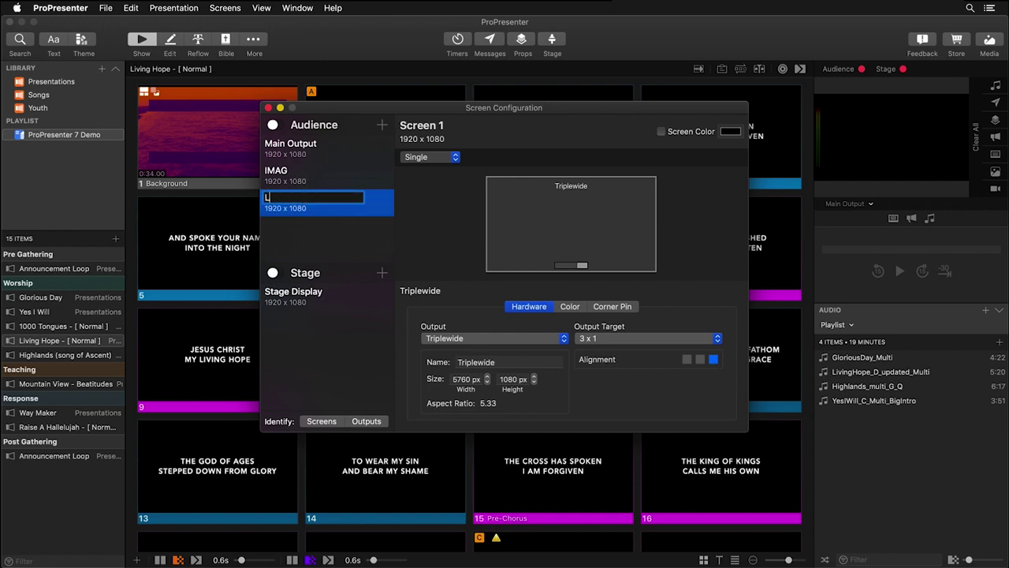
pyautogui.write('obby')
pyautogui.press('Return')
pyautogui.click(336, 241)
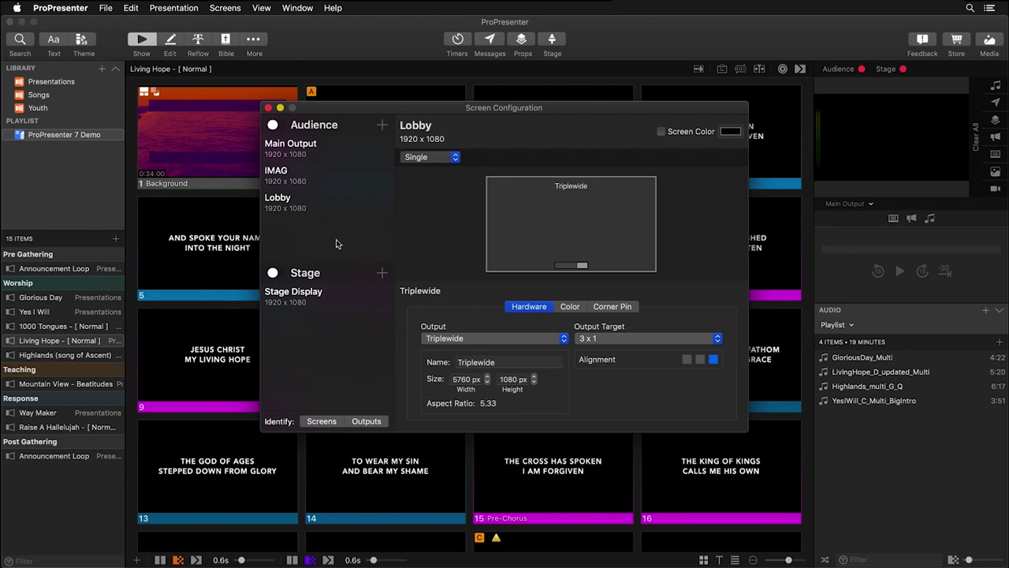
# Review the Main Output and IMAG settings, then close Screen Configuration
pyautogui.click(322, 155)
pyautogui.click(315, 178)
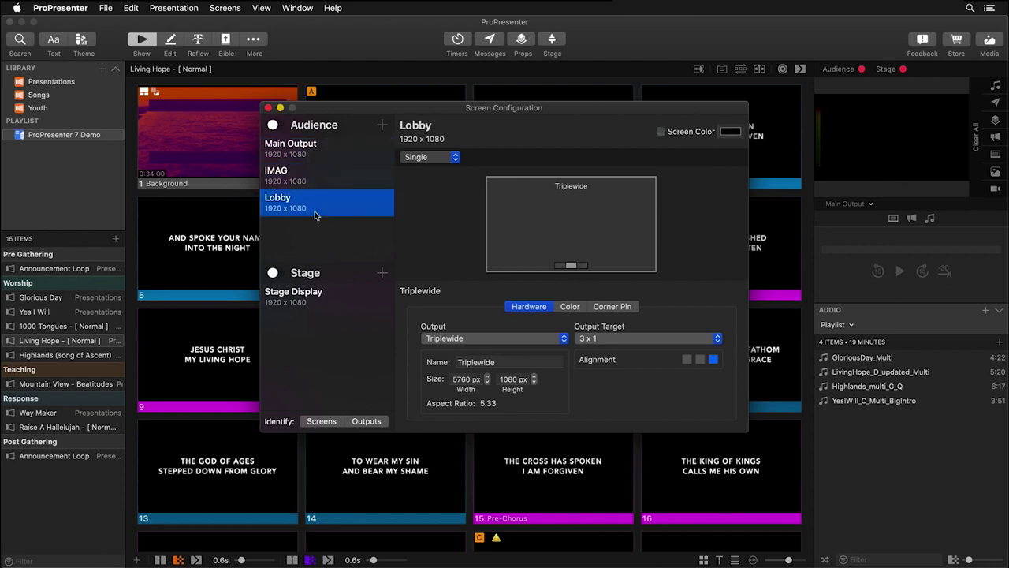
pyautogui.click(316, 180)
pyautogui.click(320, 148)
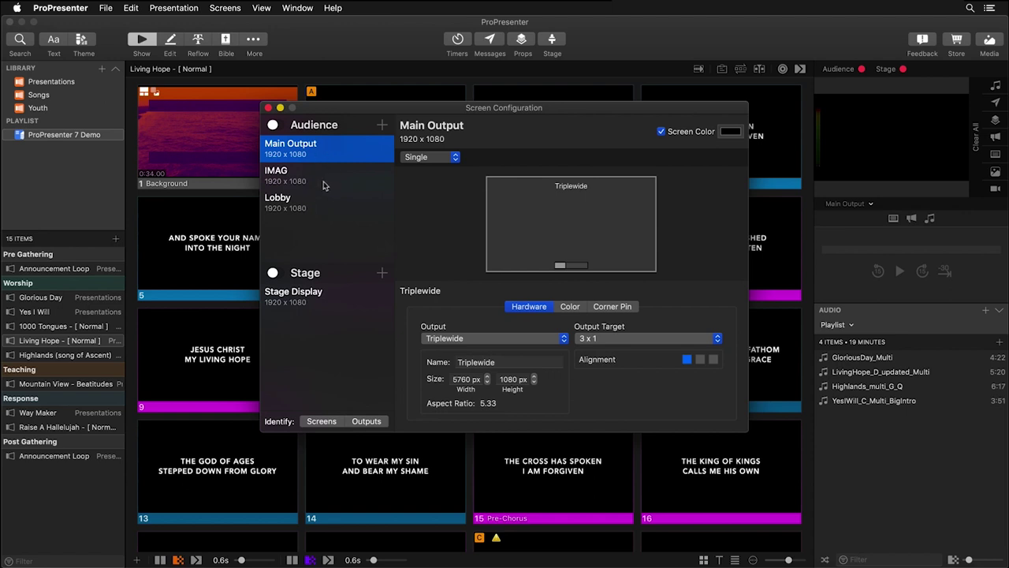
pyautogui.click(269, 108)
# In Edit Looks, uncheck Props/Messages, Announcements and Media for IMAG in the Default look
pyautogui.click(225, 8)
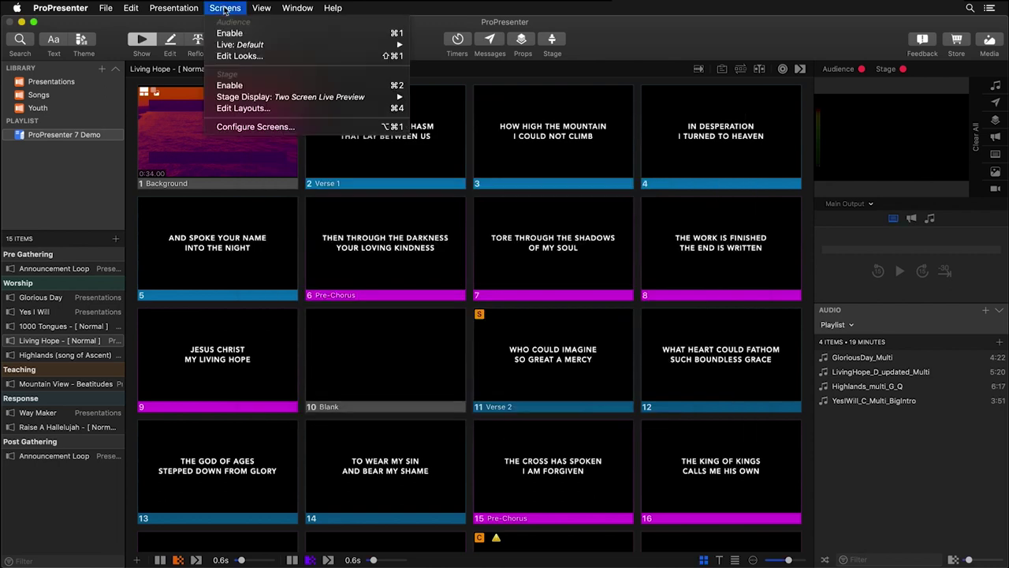
pyautogui.click(252, 58)
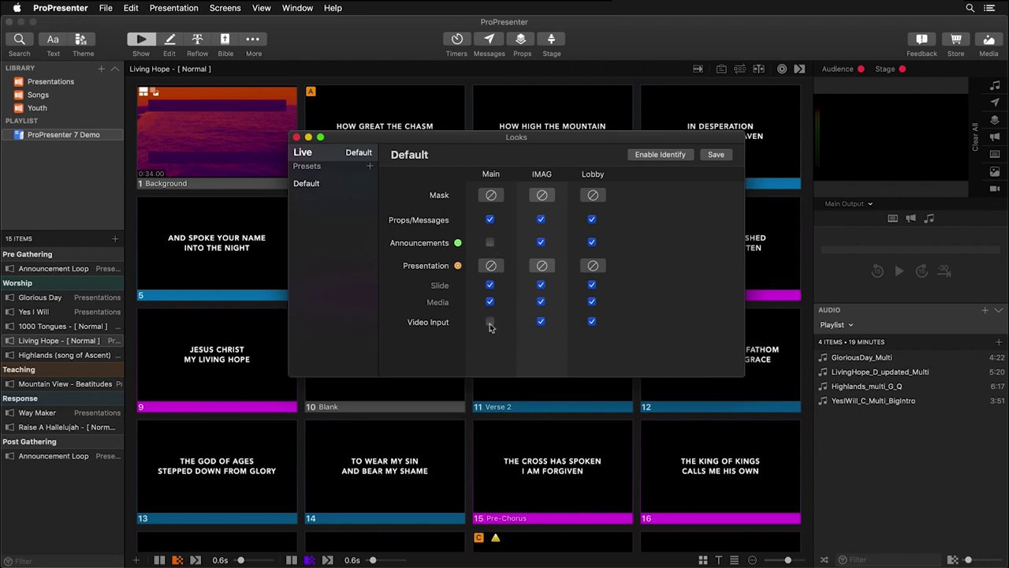
pyautogui.click(541, 221)
pyautogui.click(541, 242)
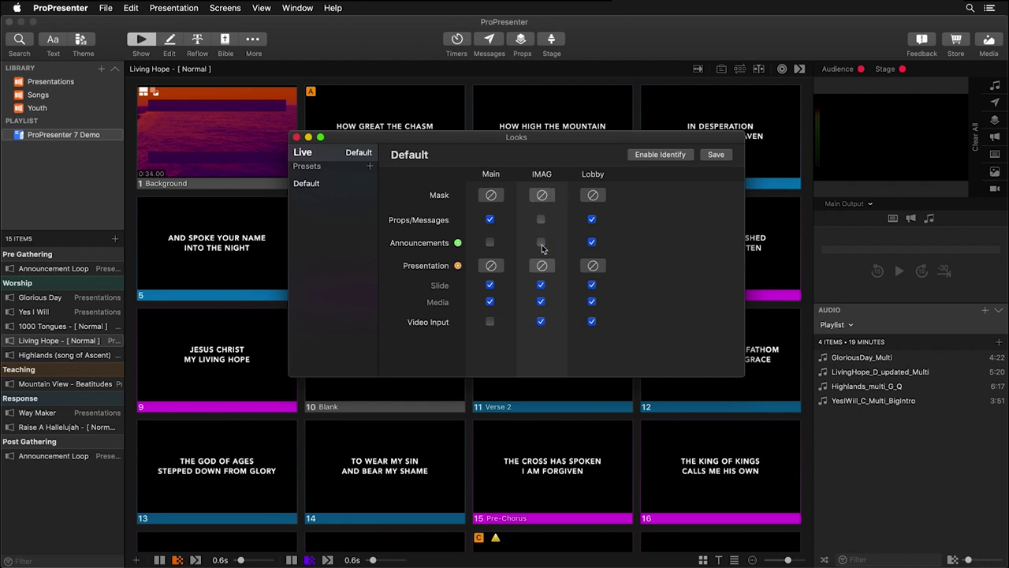
pyautogui.click(542, 304)
pyautogui.click(541, 266)
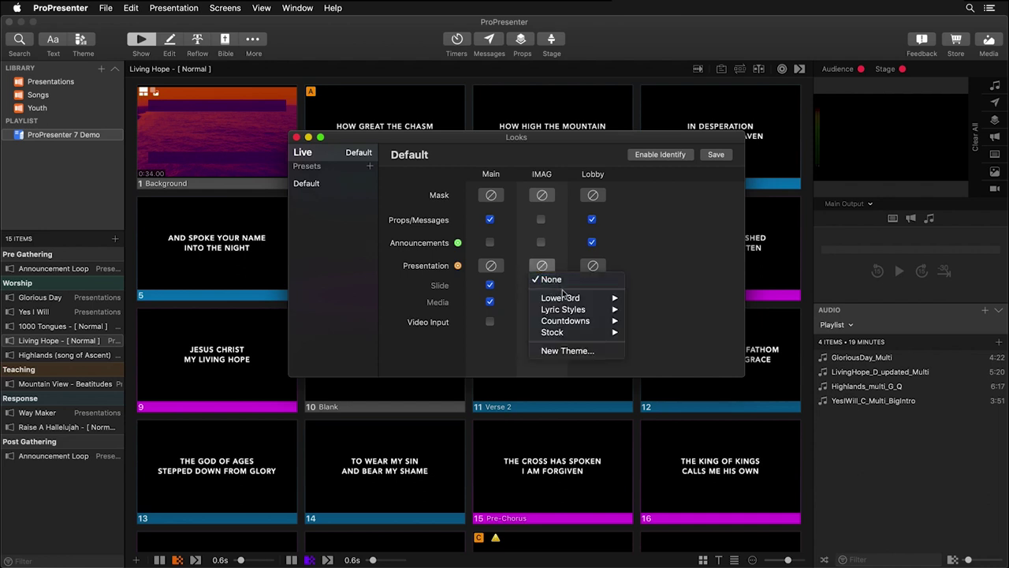
# Apply the Lower 3rd Black theme to IMAG's presentation content
pyautogui.moveTo(567, 301)
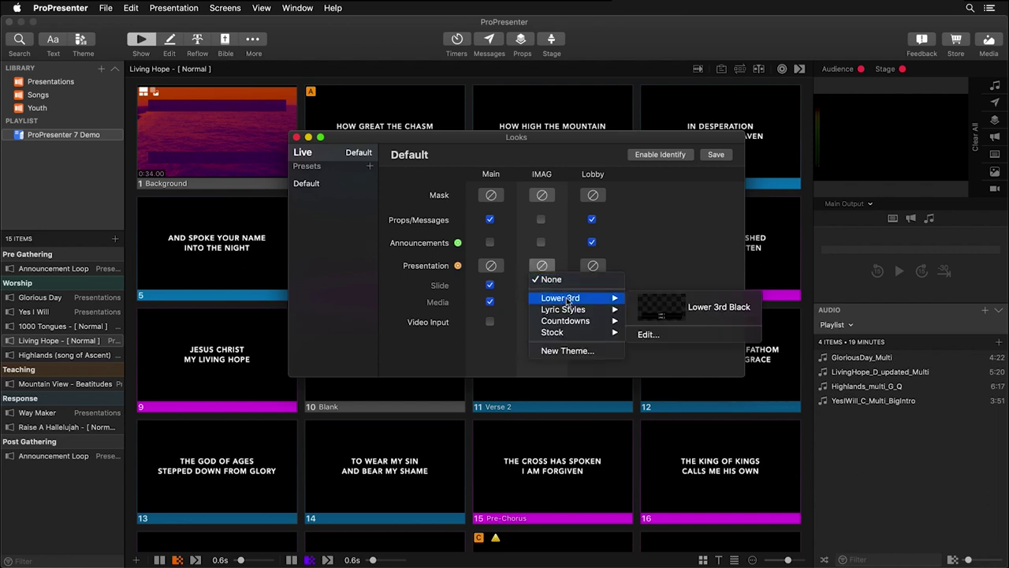
pyautogui.click(714, 307)
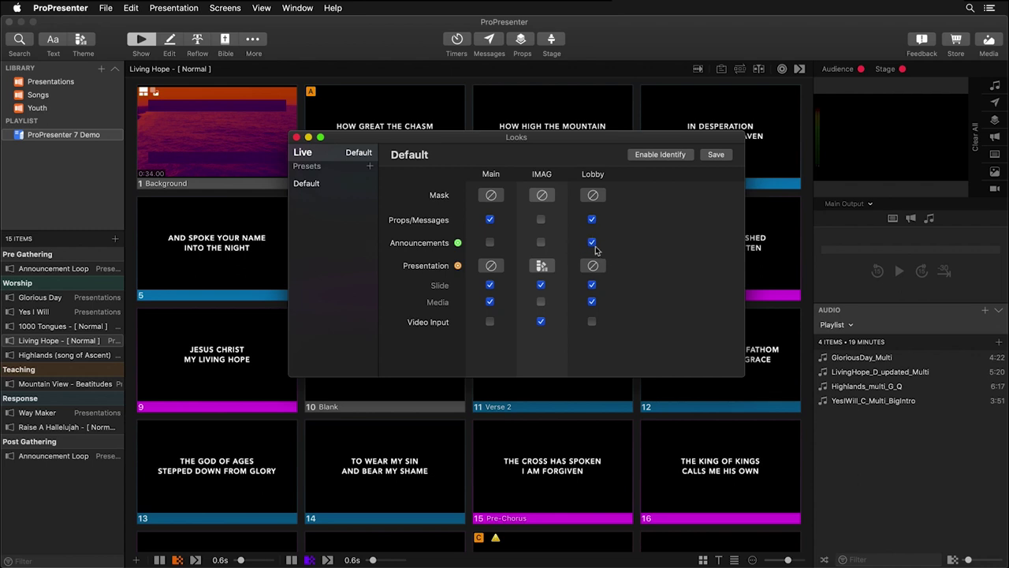
# Close the Looks editor and set the Announcement Loop presentation to the Announcements look
pyautogui.click(297, 138)
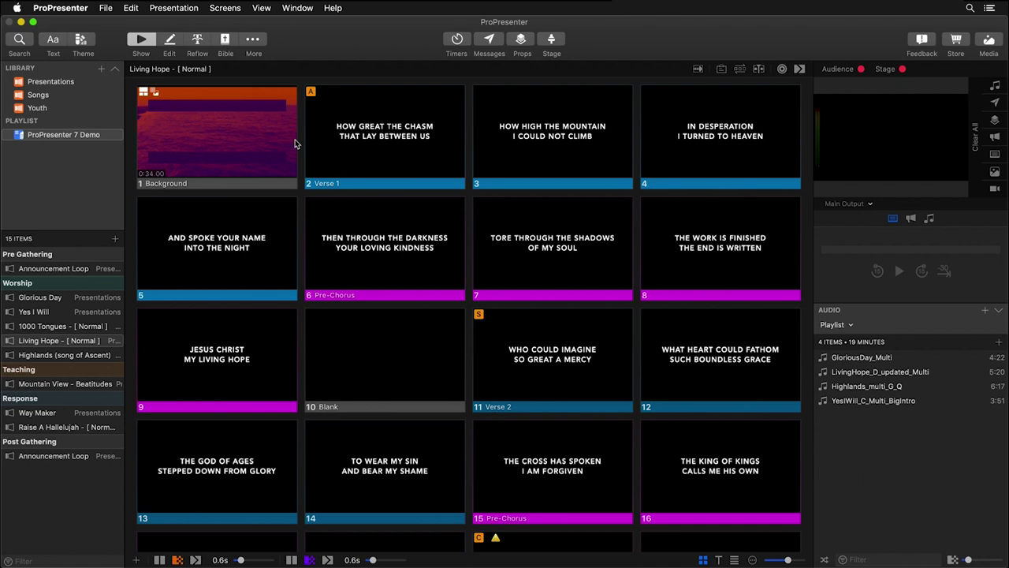
pyautogui.click(71, 270)
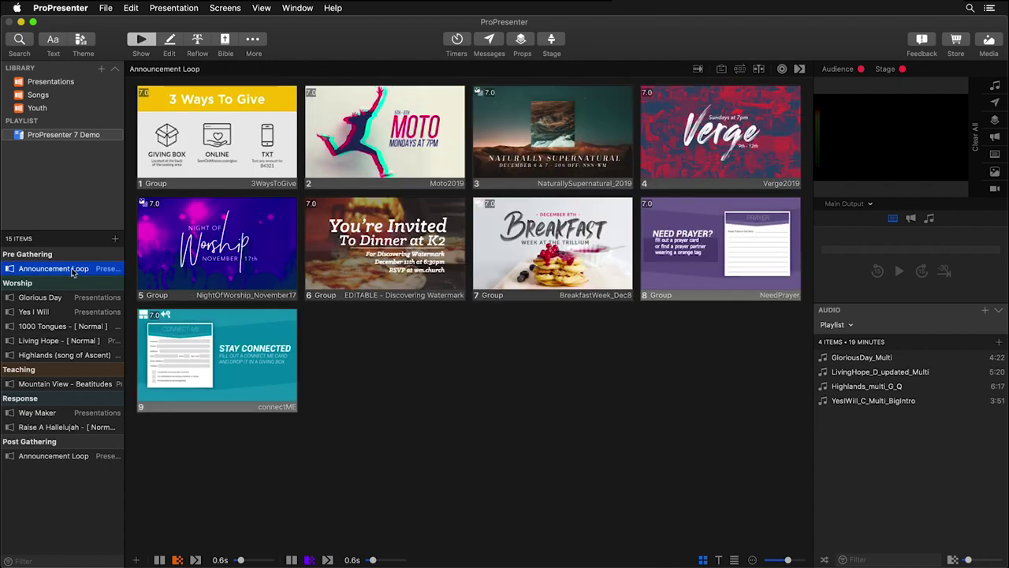
pyautogui.click(783, 70)
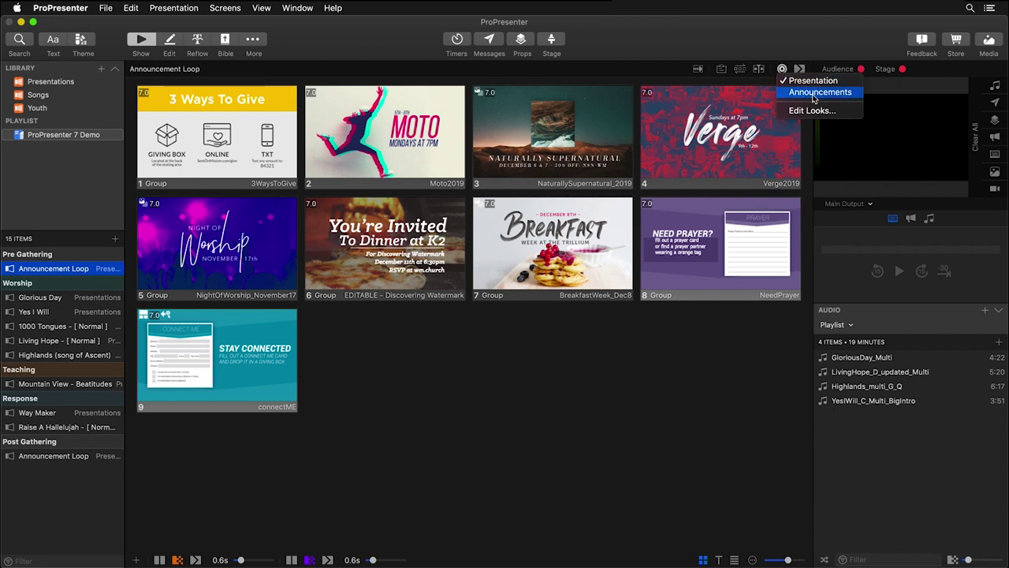
pyautogui.click(812, 94)
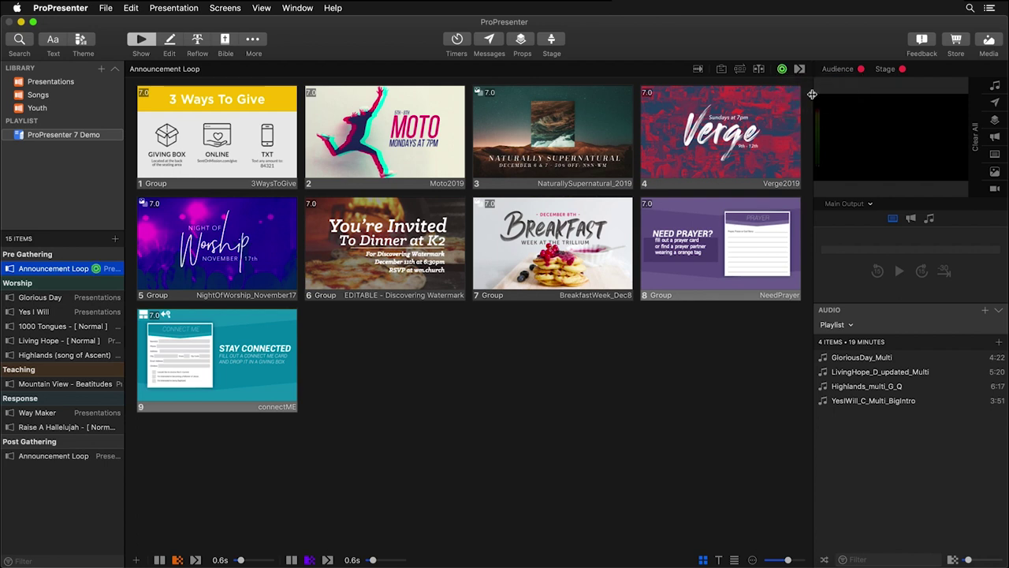
# Play the 3 Ways To Give slide, preview it on Lobby, then open Glorious Day
pyautogui.click(237, 142)
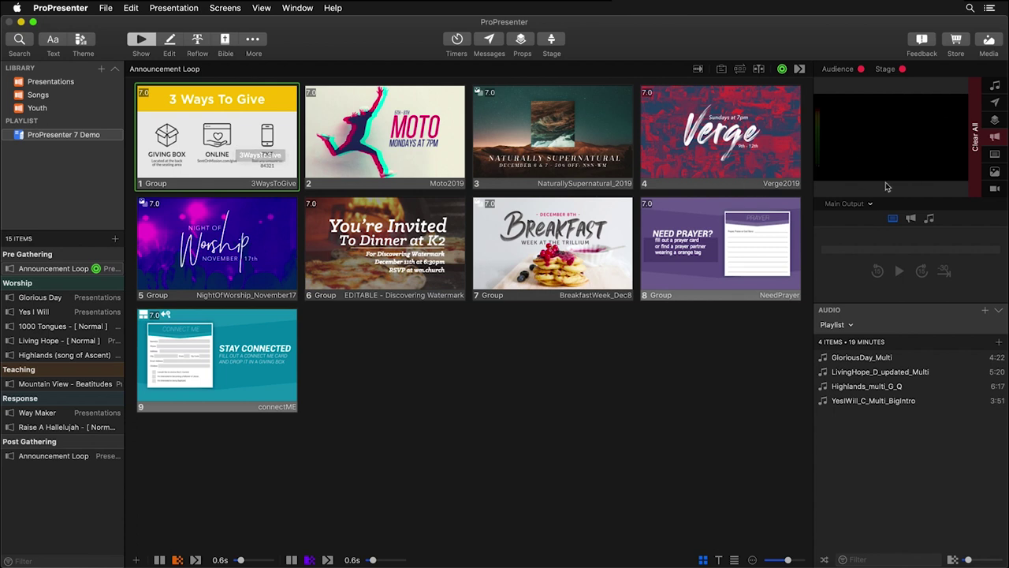
pyautogui.click(861, 204)
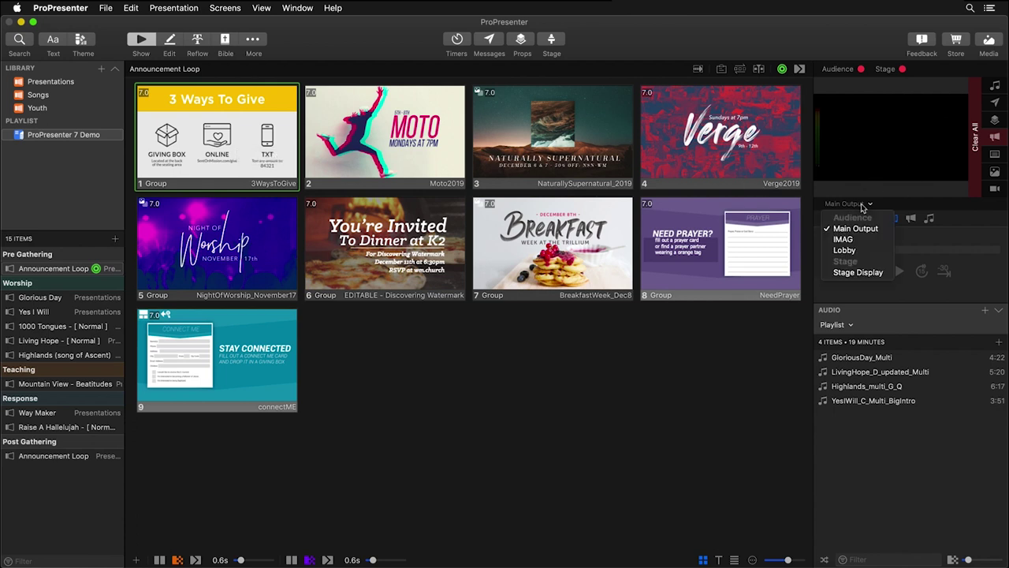
pyautogui.click(857, 251)
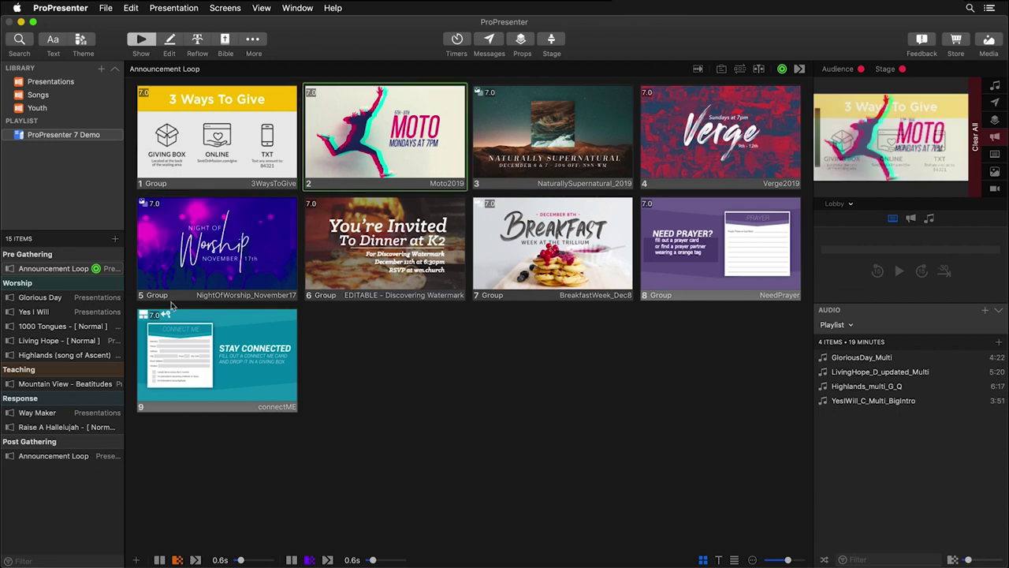
pyautogui.click(50, 297)
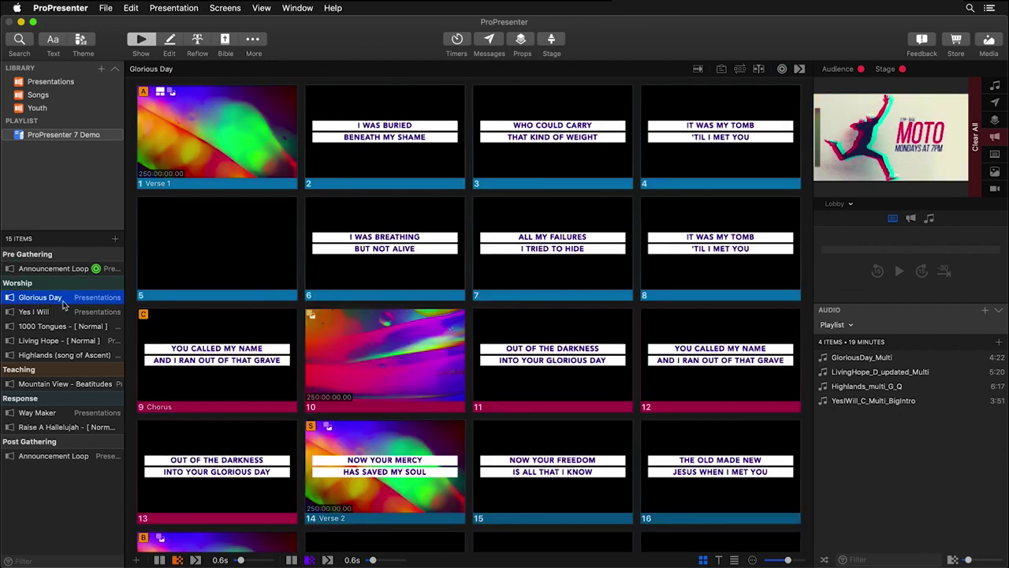
# Send Glorious Day's 'I was buried' slide live and preview it on Main Output
pyautogui.click(365, 160)
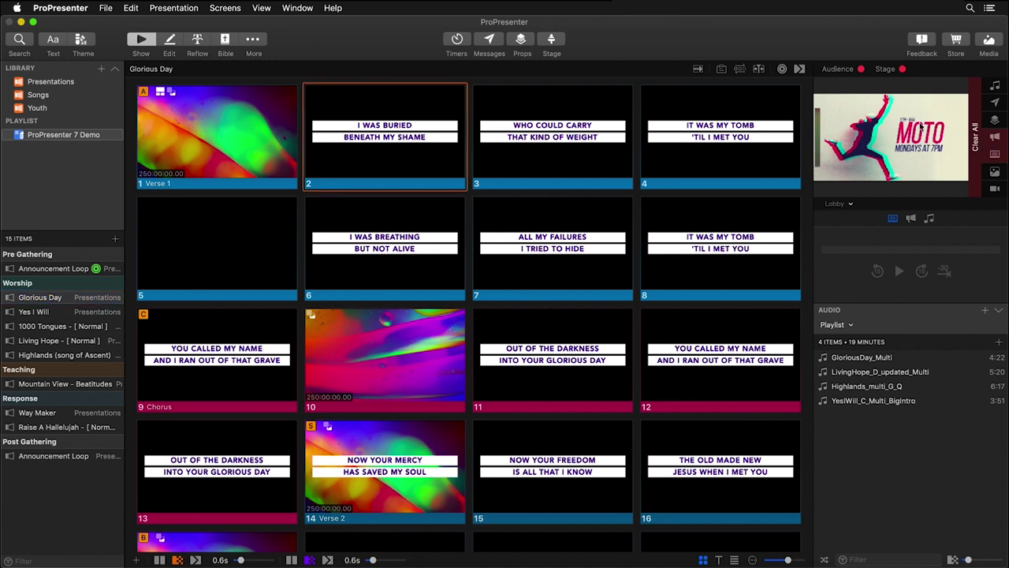
pyautogui.click(840, 207)
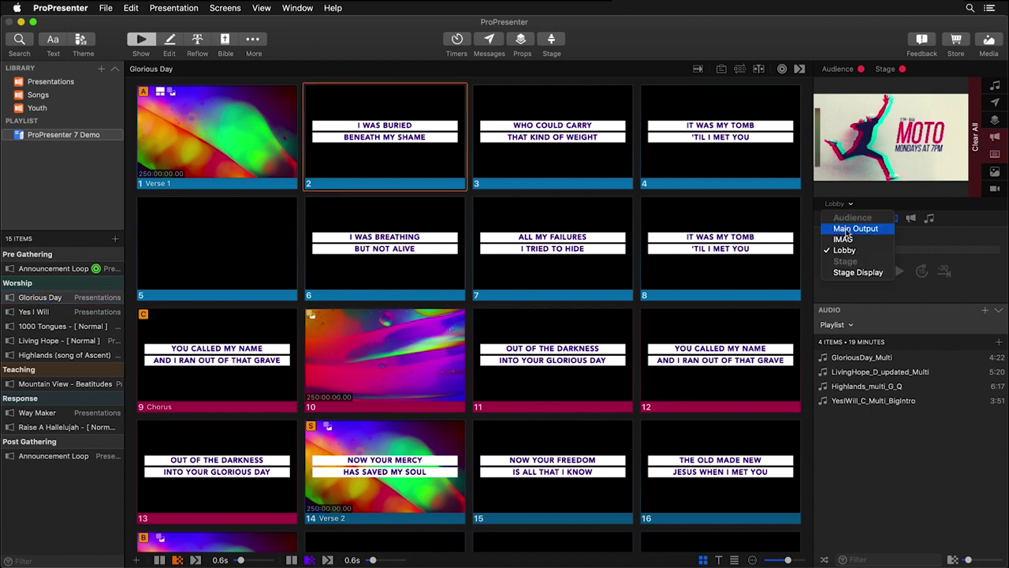
pyautogui.click(849, 231)
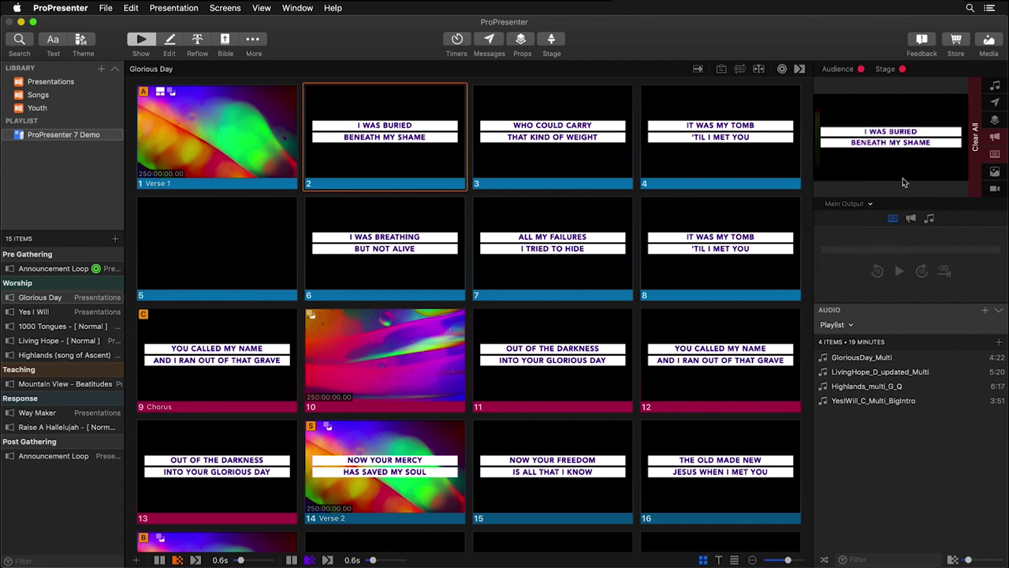
# Check the slide's lower-third look on IMAG, then clear all outputs
pyautogui.click(856, 206)
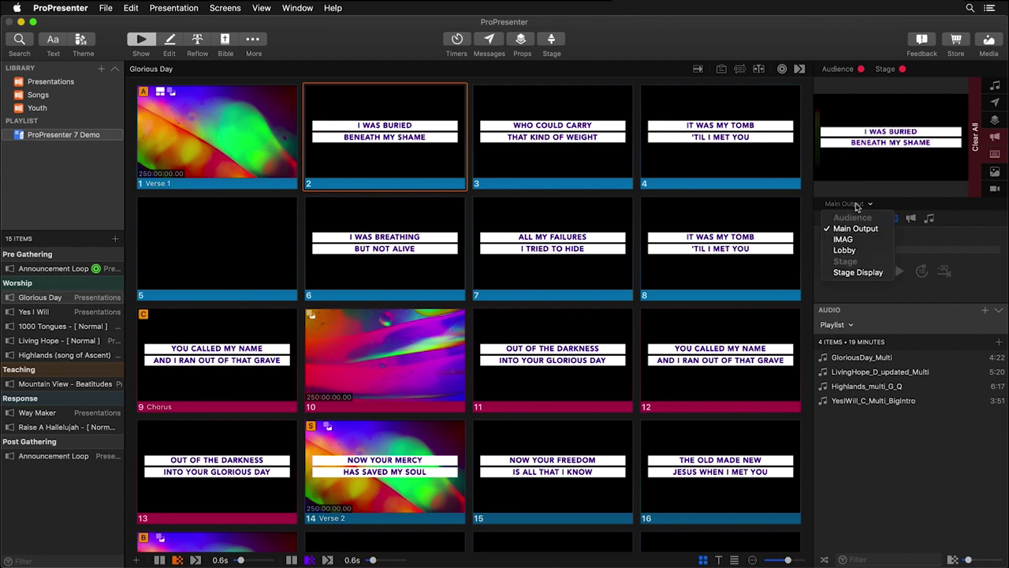
pyautogui.click(859, 239)
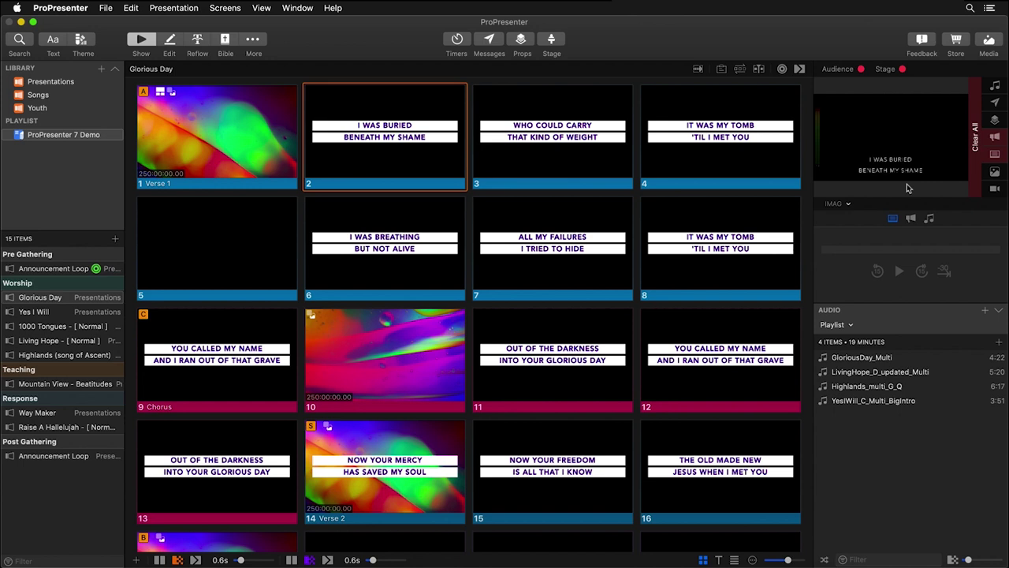
pyautogui.click(974, 154)
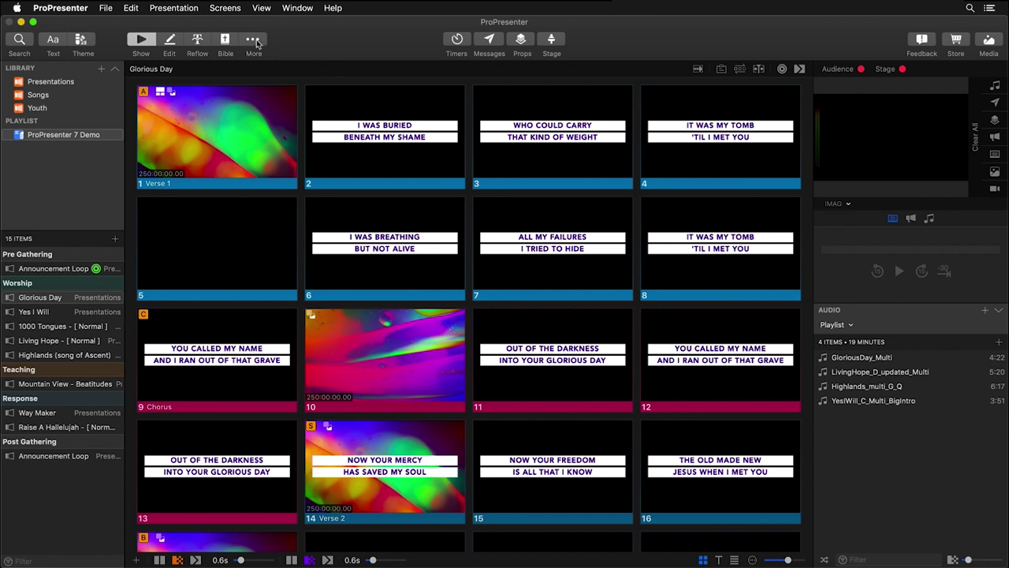
# In Screen Configuration, try splitting Main Output's Triplewide target into halves
pyautogui.click(232, 9)
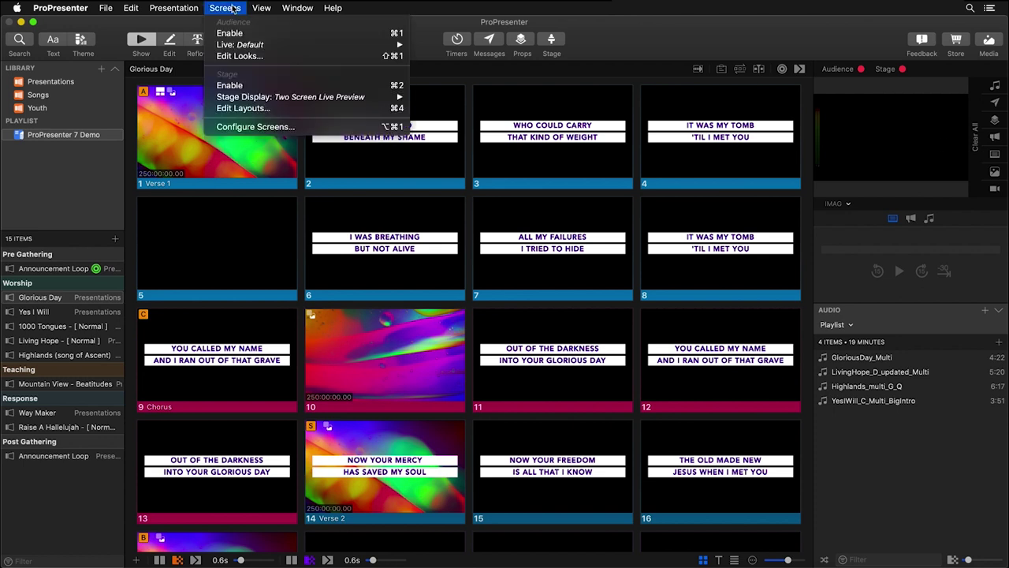
pyautogui.click(251, 127)
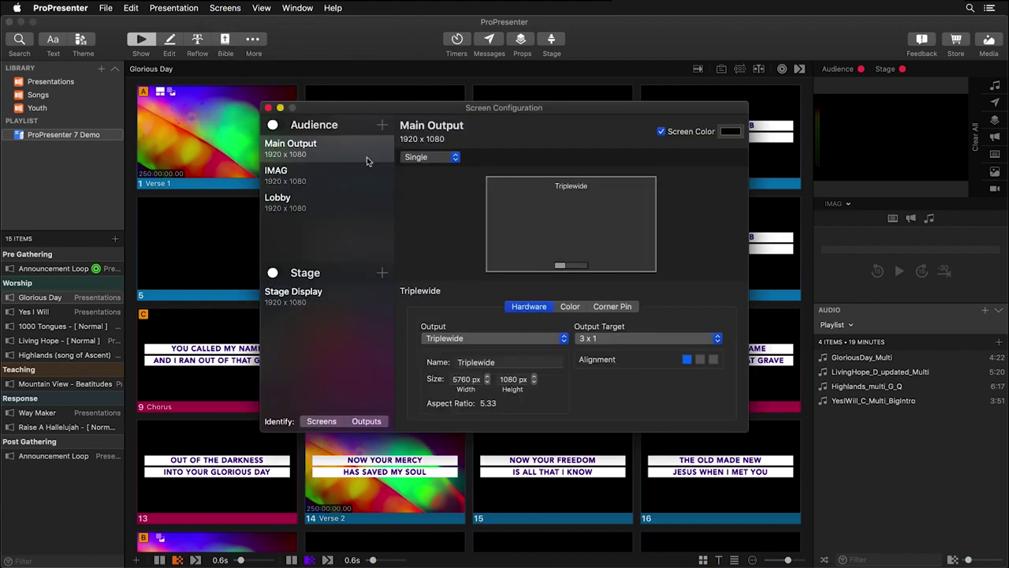
pyautogui.click(625, 338)
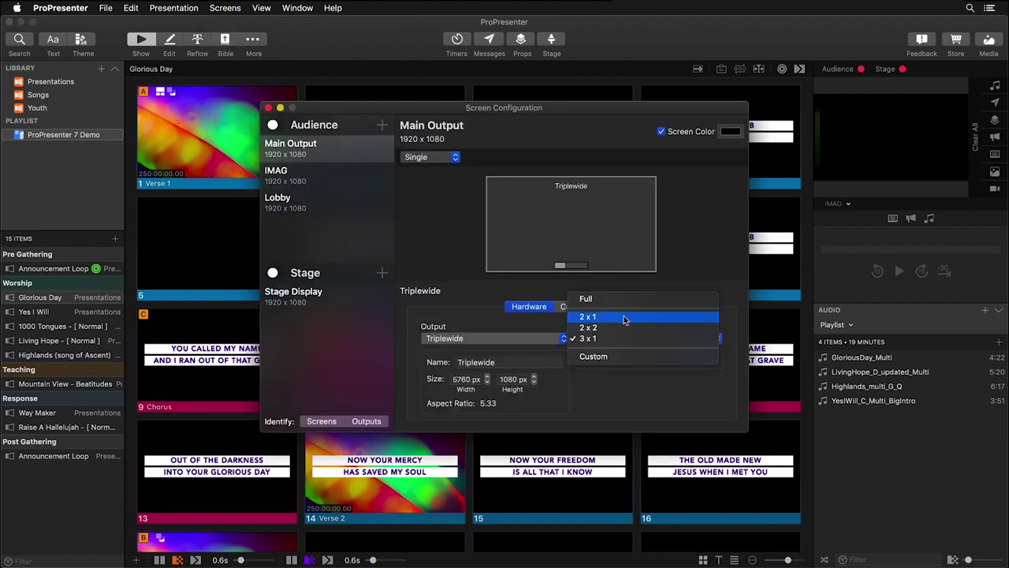
pyautogui.click(619, 320)
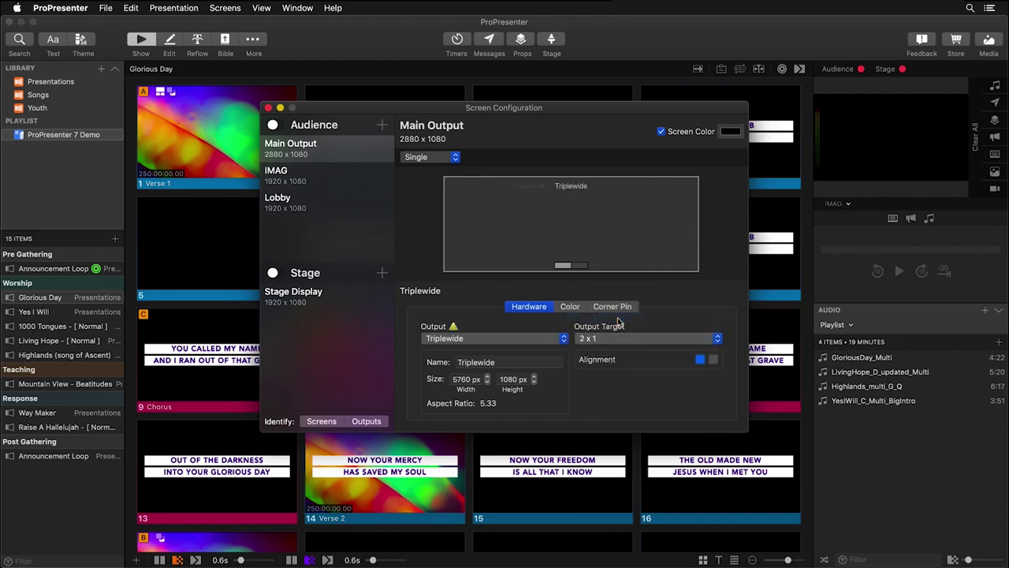
pyautogui.click(714, 360)
pyautogui.click(701, 360)
# Set Main Output's target to 2 x 2 and align it to the bottom-right quarter, 2880 x 540
pyautogui.click(669, 339)
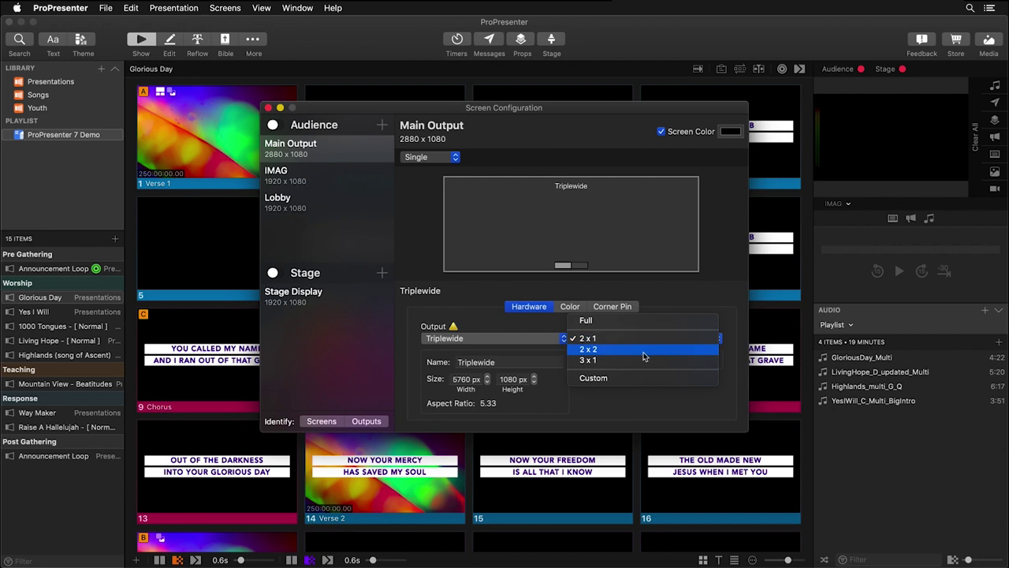
pyautogui.click(643, 352)
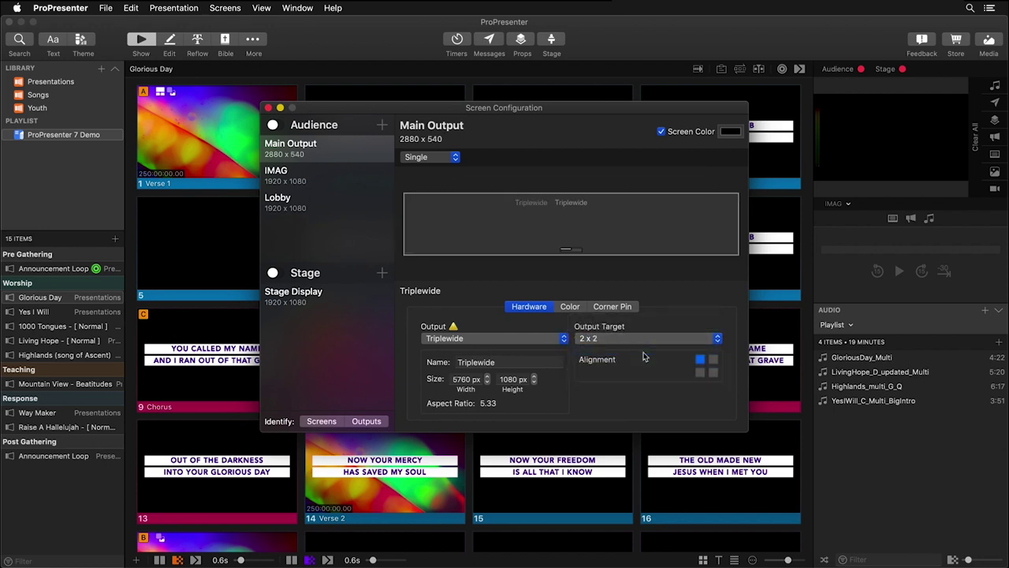
pyautogui.click(712, 371)
pyautogui.click(701, 372)
pyautogui.click(713, 373)
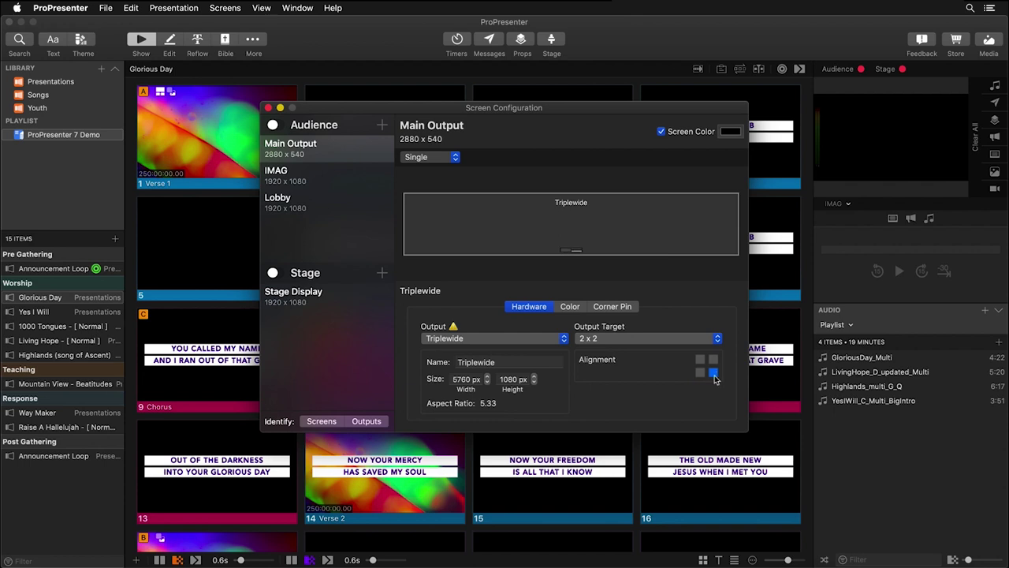